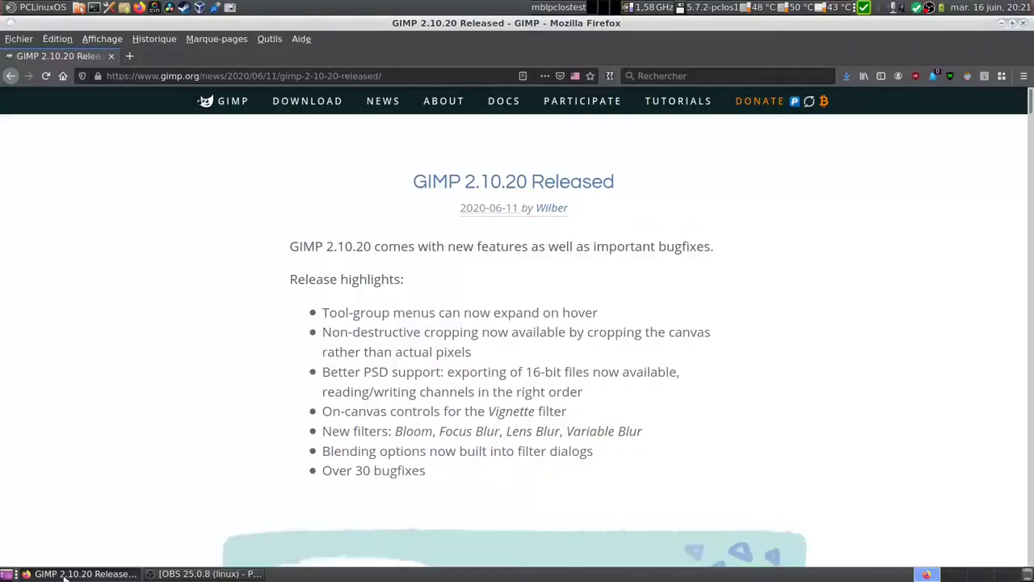
# Restore the Firefox window showing the GIMP 2.10.20 release announcement page
pyautogui.click(65, 574)
# Launch GIMP by searching 'gimp' in the application launcher
pyautogui.scroll(-2, 32, 364)
pyautogui.scroll(2, 37, 361)
pyautogui.press('super')
pyautogui.write('gimp')
pyautogui.press('Return')
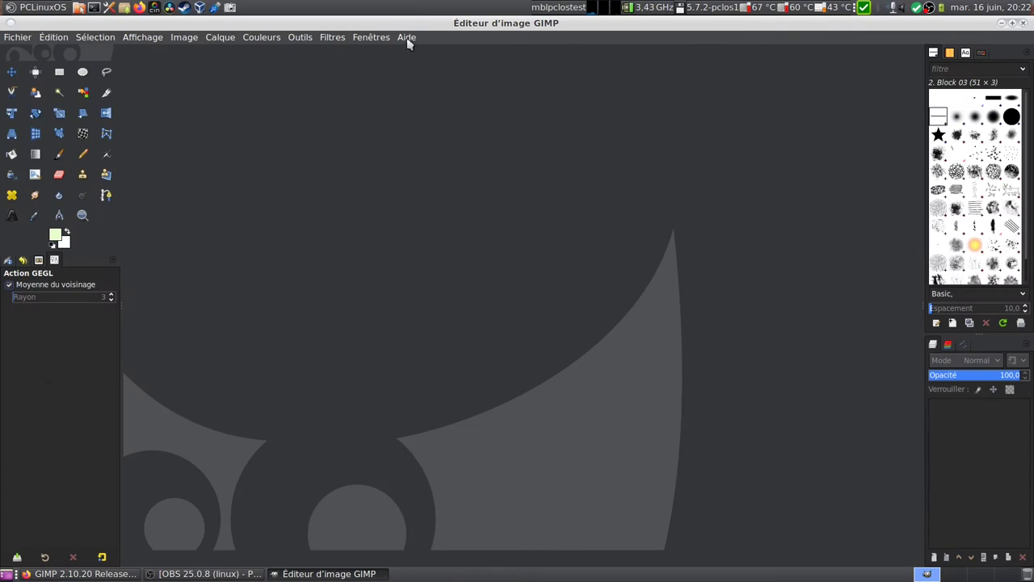
# Confirm via Aide > À propos that GIMP is version 2.10.20, then open the Édition menu
pyautogui.click(406, 37)
pyautogui.click(485, 95)
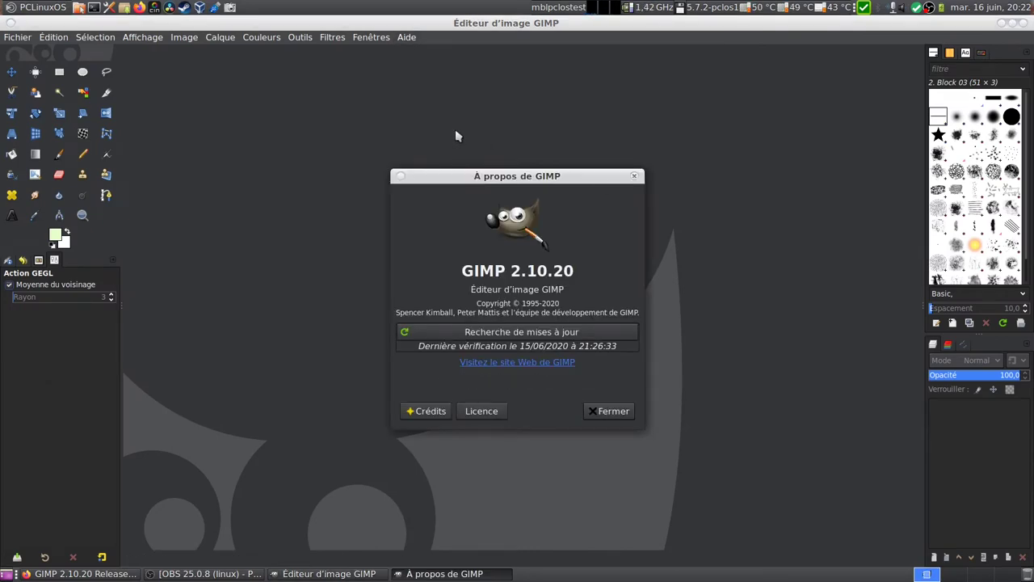
pyautogui.click(594, 412)
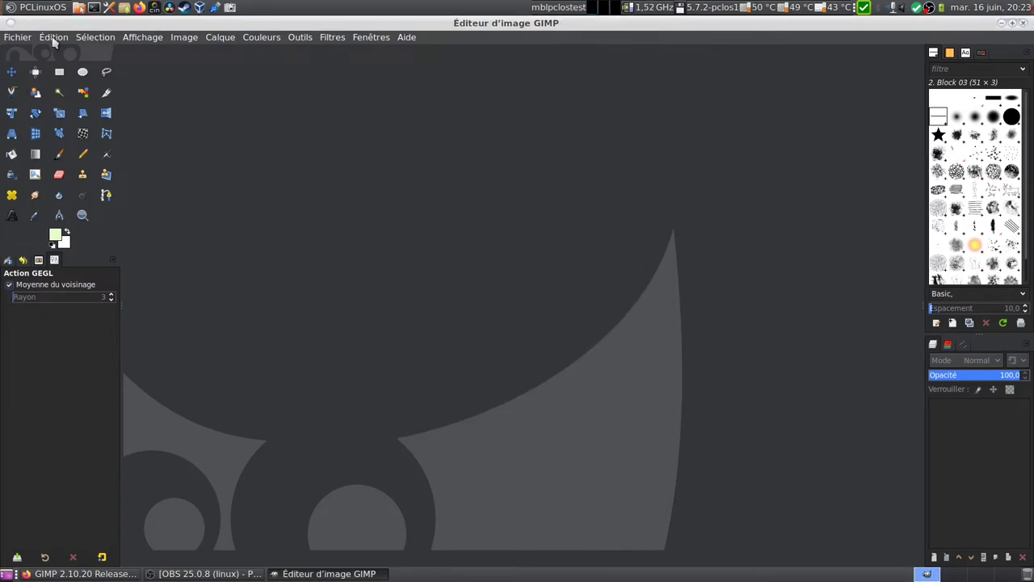
pyautogui.click(54, 38)
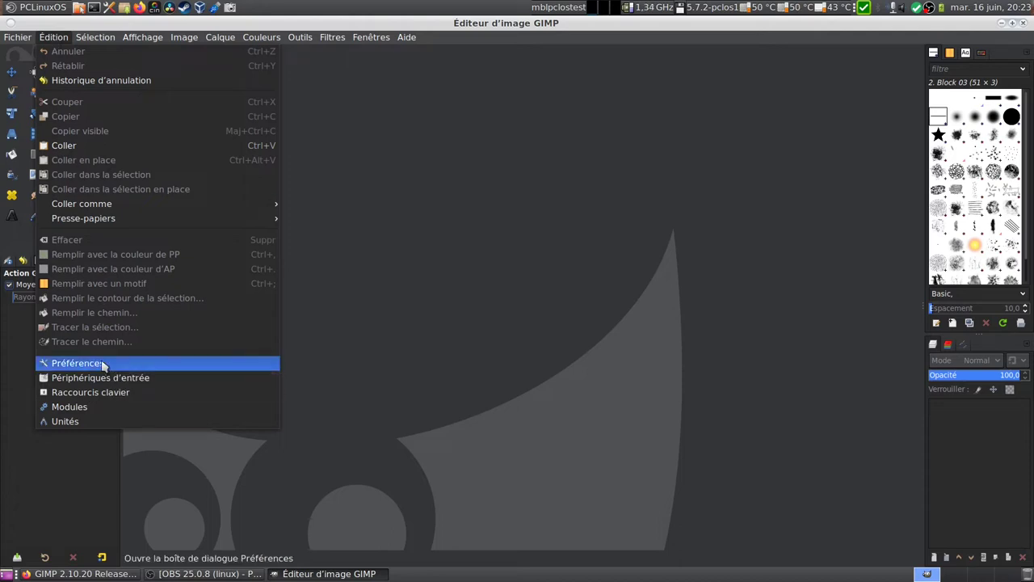
pyautogui.click(103, 363)
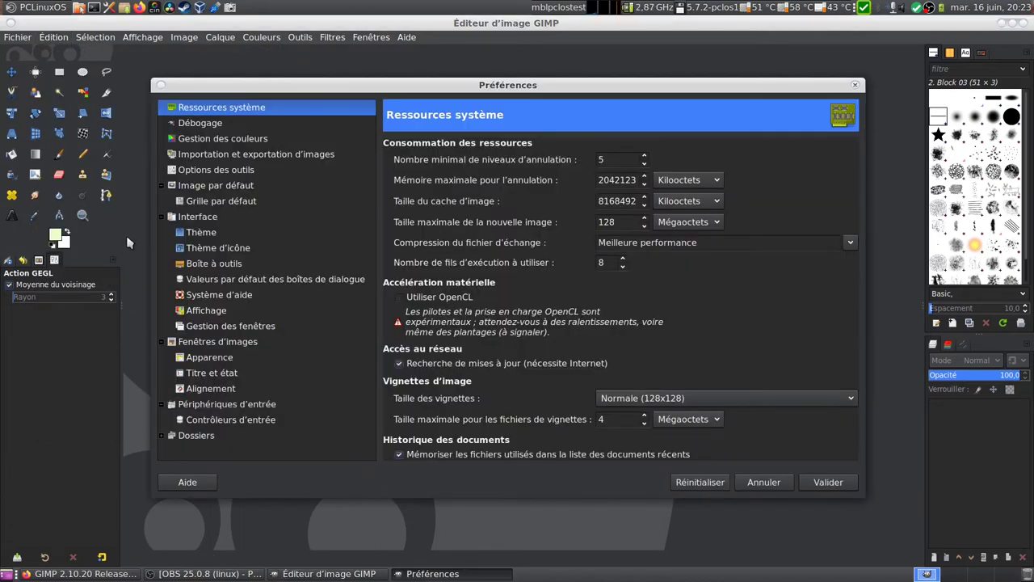
pyautogui.click(233, 268)
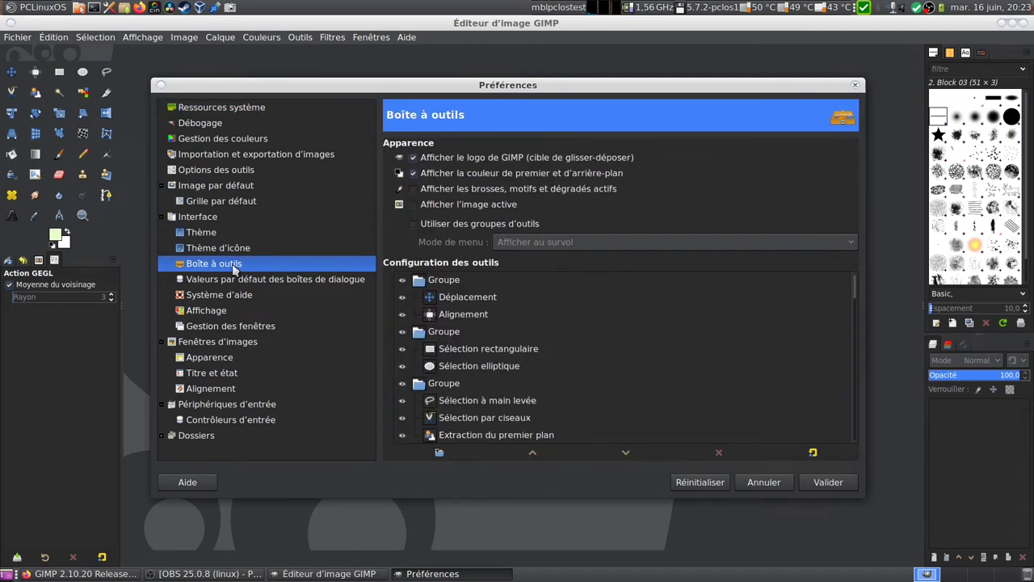
pyautogui.click(412, 226)
pyautogui.click(414, 224)
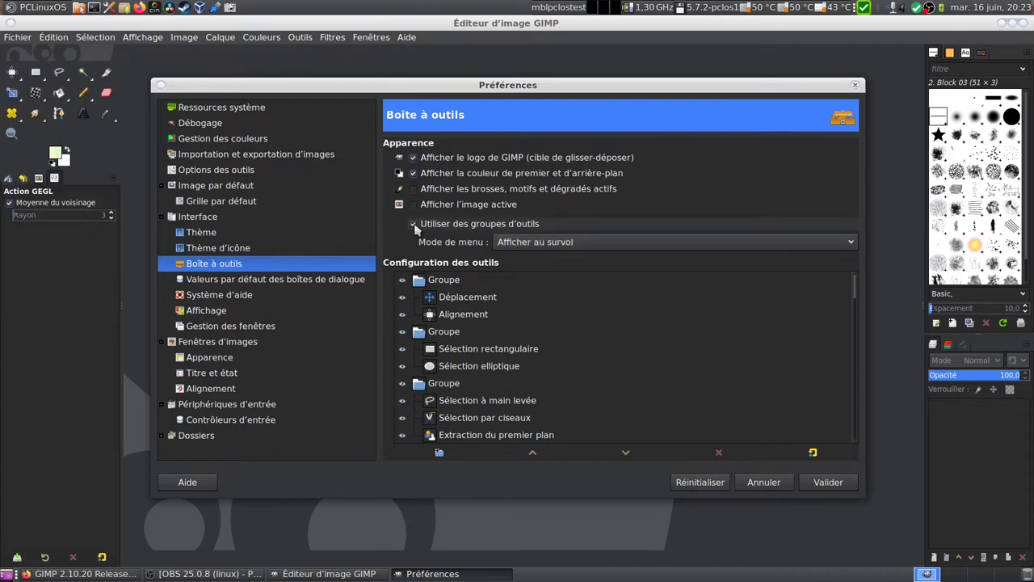
pyautogui.click(664, 244)
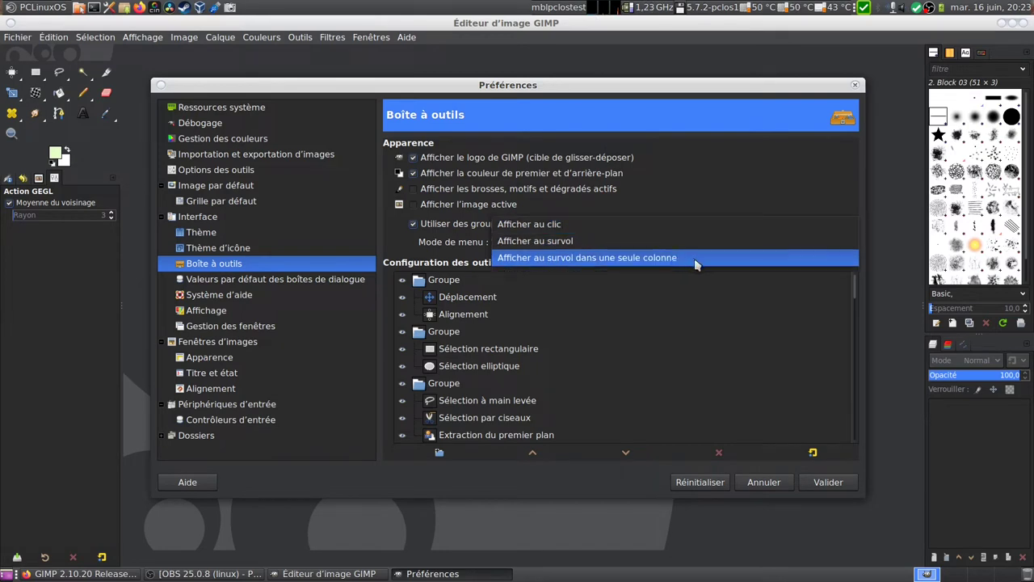
pyautogui.click(418, 229)
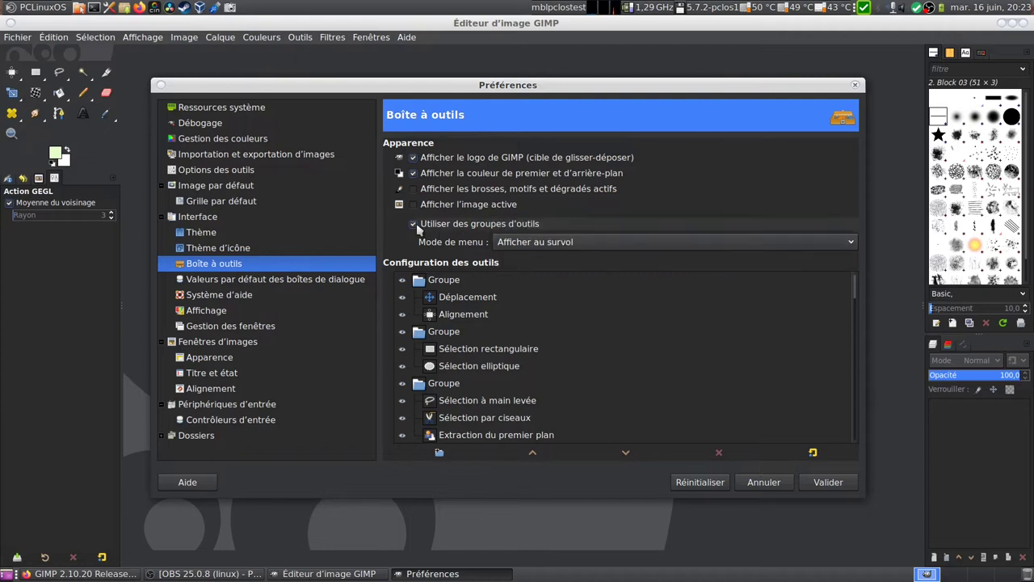
pyautogui.click(415, 225)
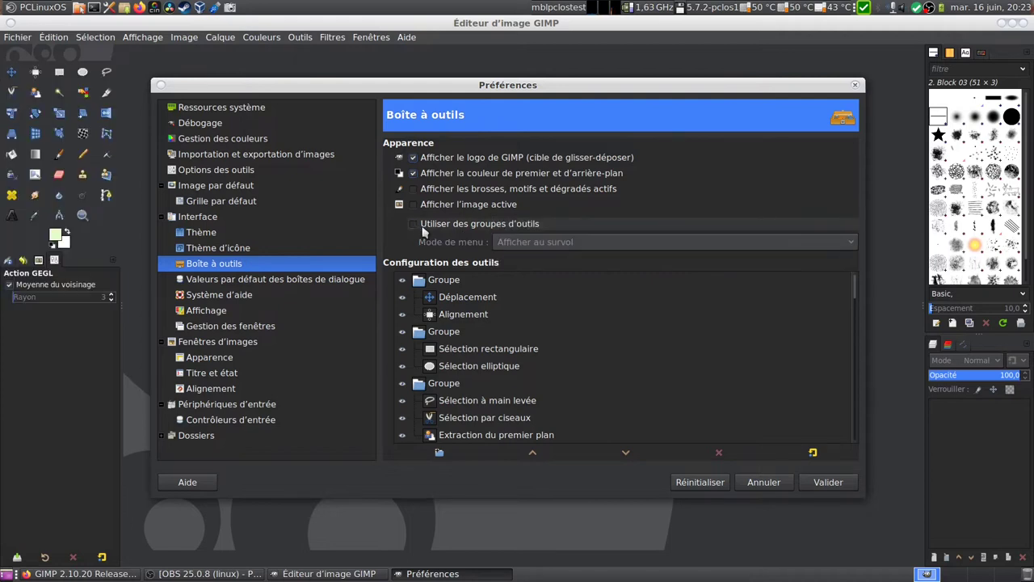
pyautogui.click(765, 482)
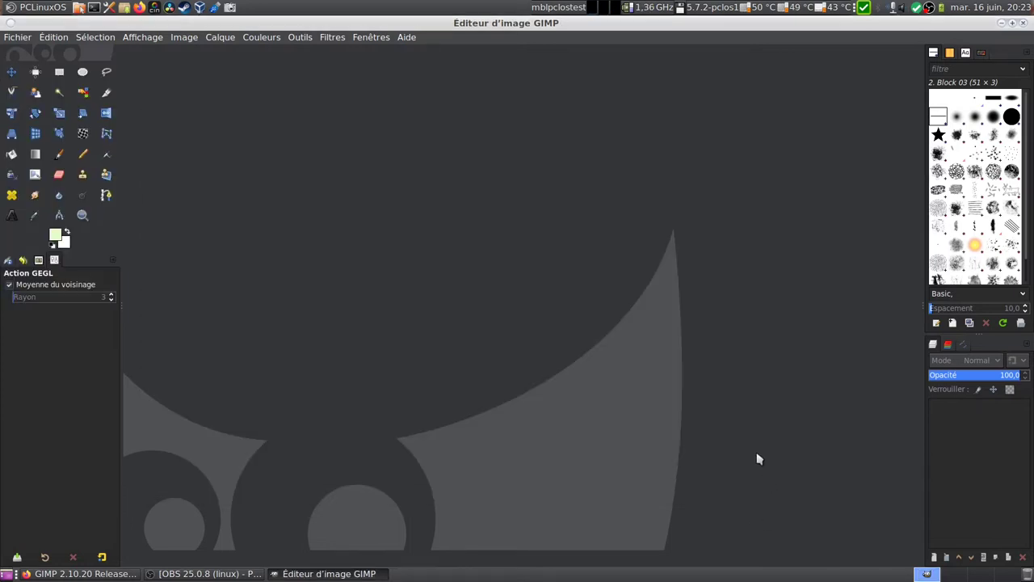
# Open the recent photo taxi-cab-381233_1920.jpg and bring up the Filtres menu
pyautogui.click(17, 40)
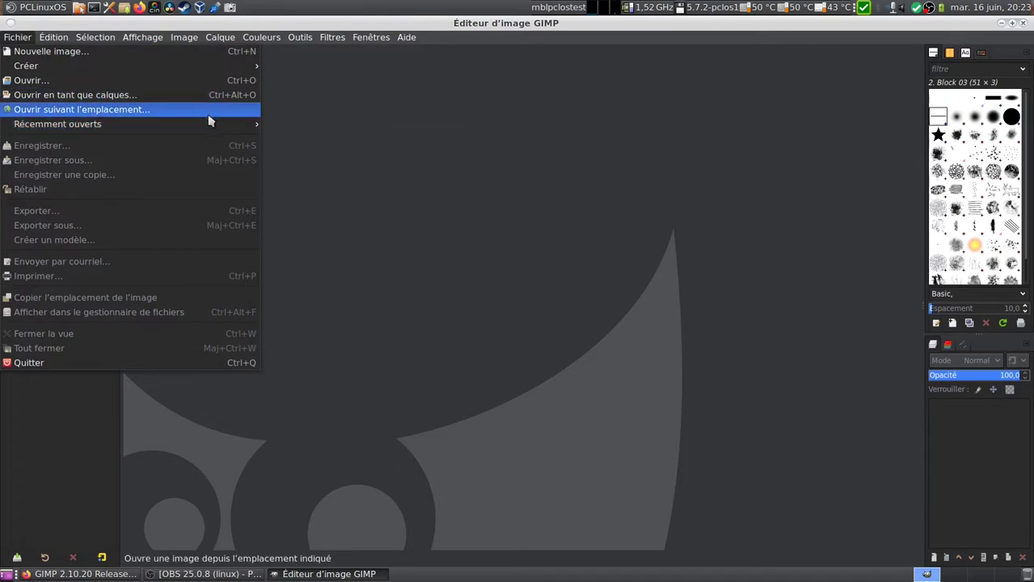
pyautogui.click(321, 156)
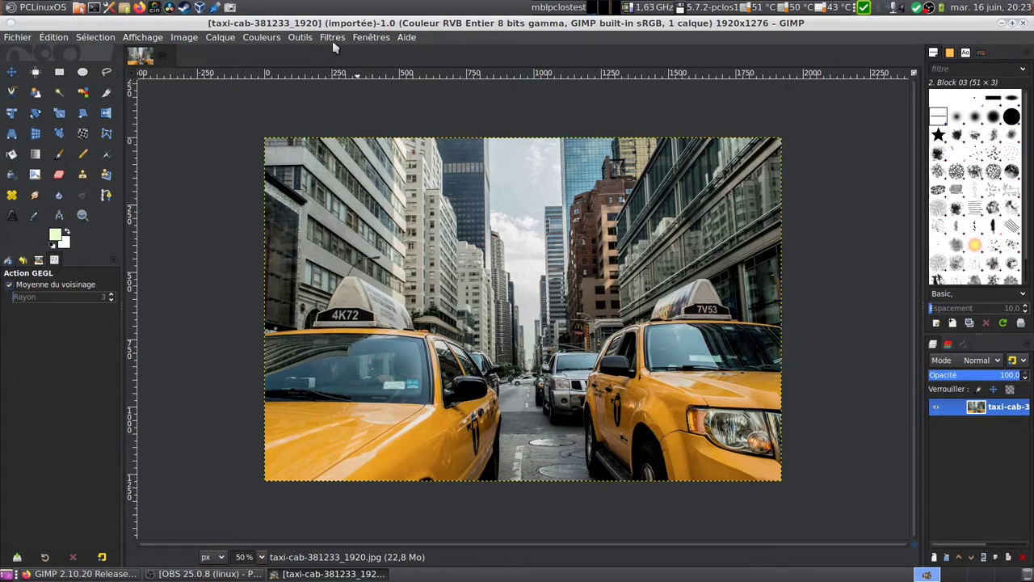
pyautogui.click(331, 38)
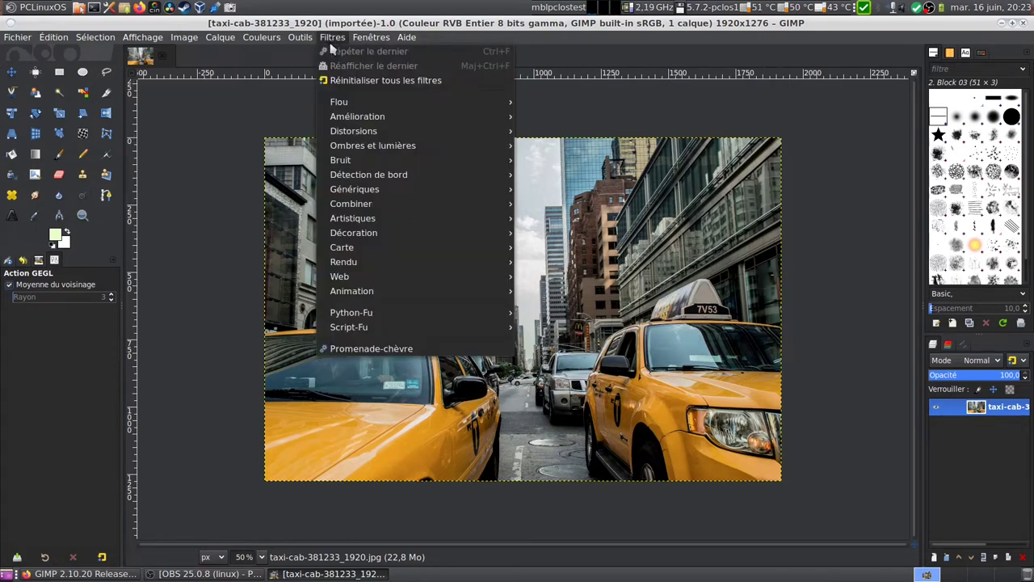
pyautogui.moveTo(373, 145)
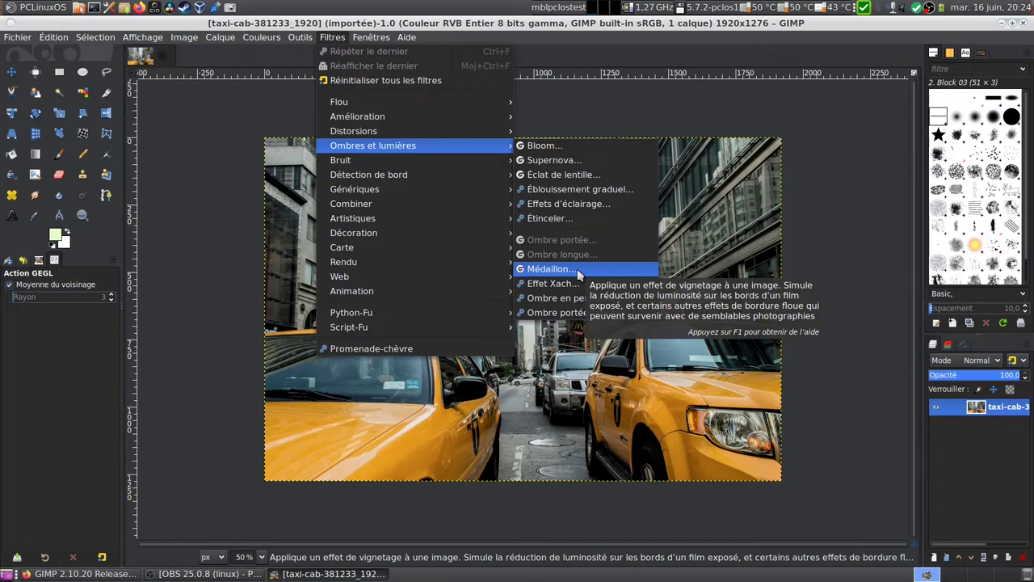
pyautogui.click(578, 276)
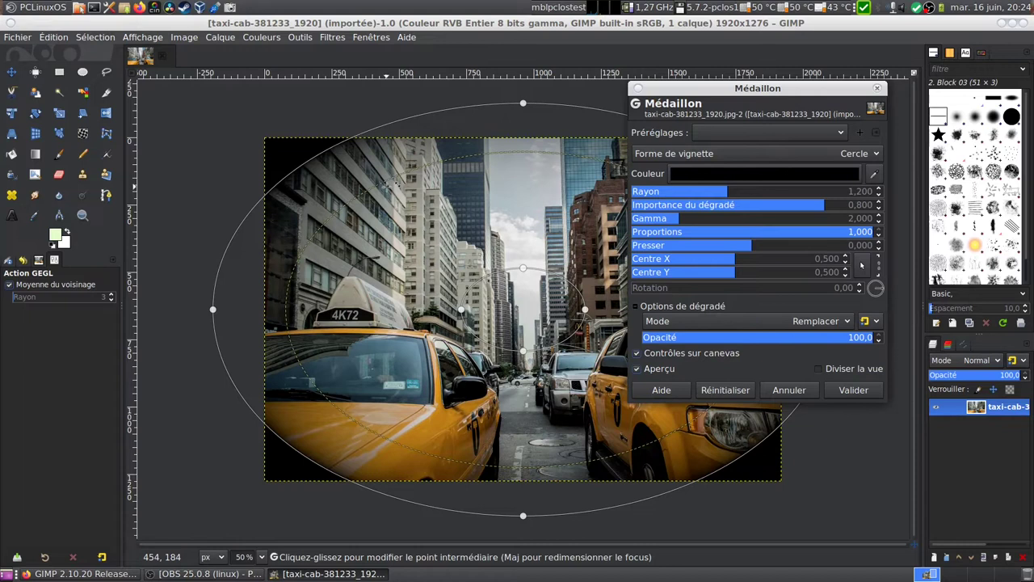
pyautogui.moveTo(396, 176)
pyautogui.mouseDown()
pyautogui.moveTo(443, 230)
pyautogui.moveTo(513, 155)
pyautogui.mouseUp()
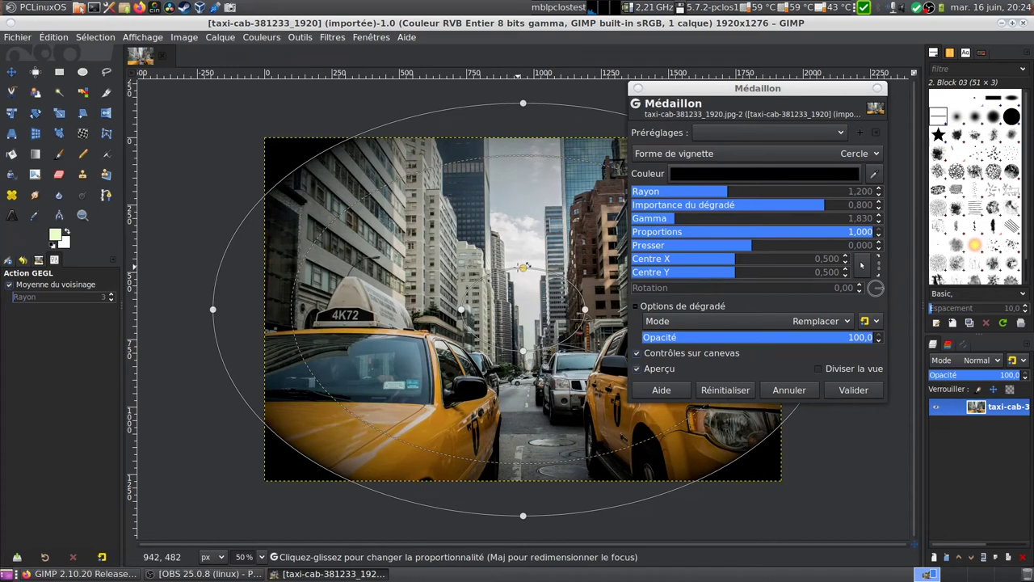
pyautogui.moveTo(523, 267); pyautogui.dragTo(514, 272)
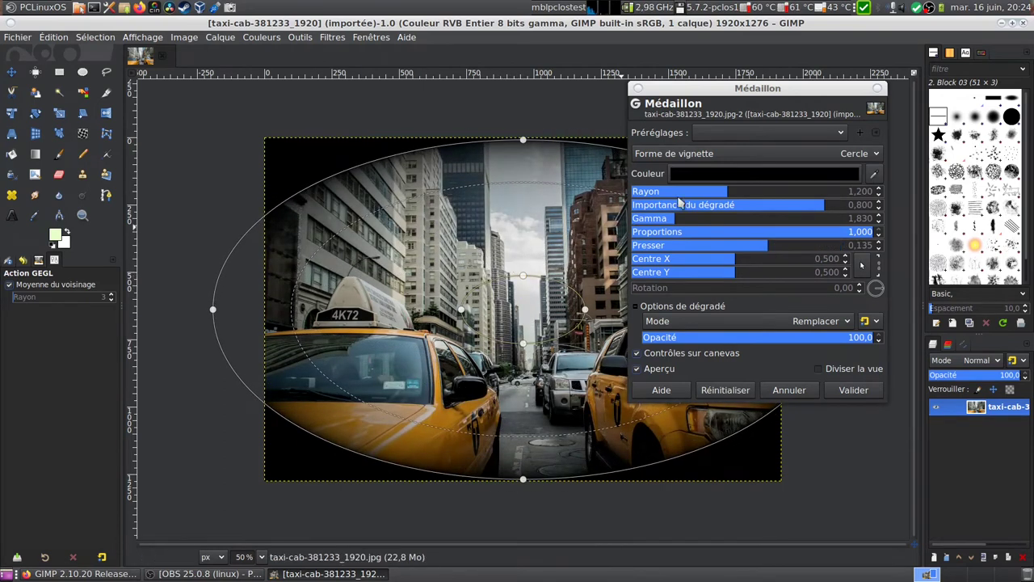
pyautogui.click(788, 155)
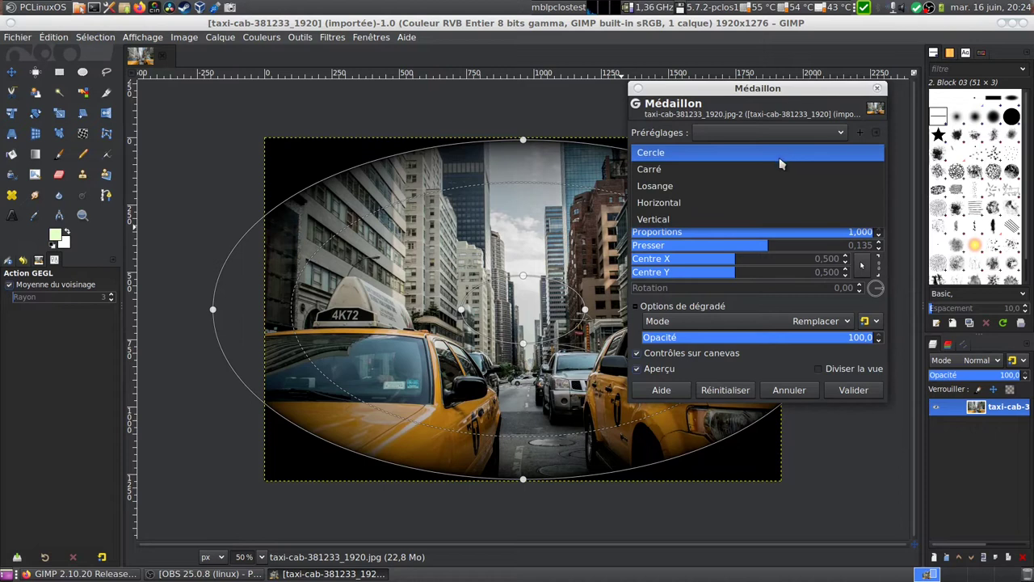
pyautogui.click(777, 168)
pyautogui.click(746, 159)
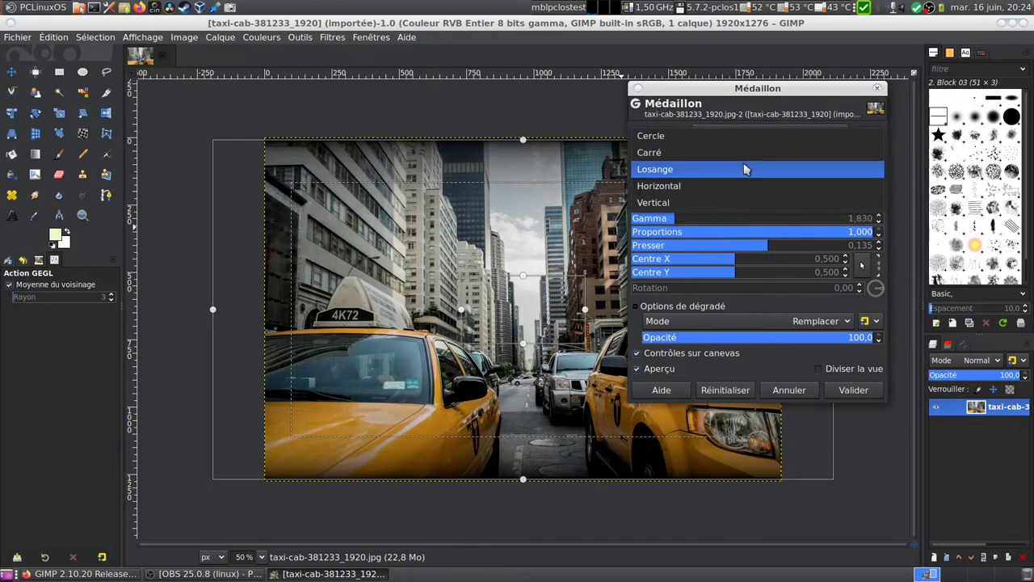
pyautogui.click(737, 159)
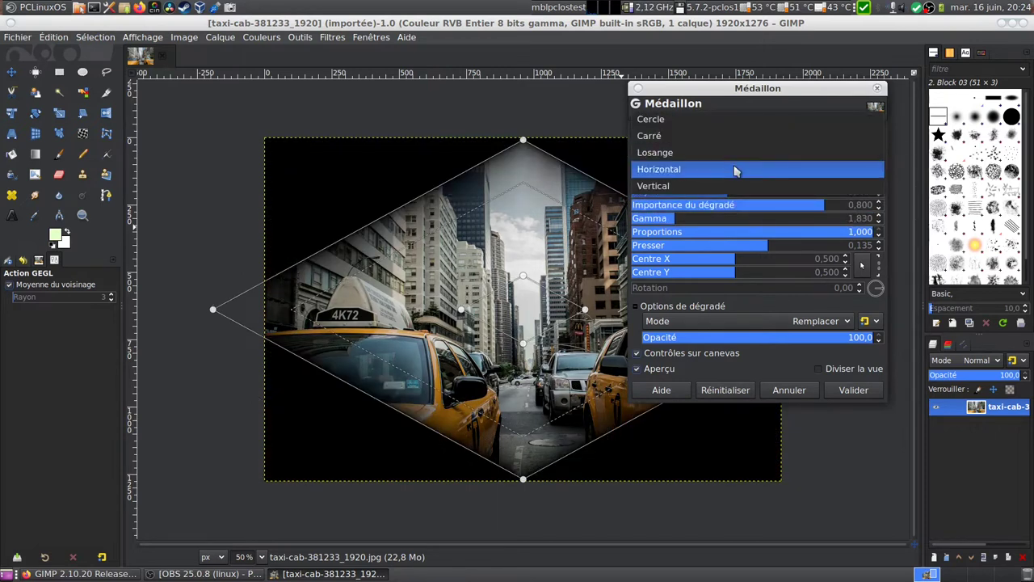
pyautogui.click(735, 169)
pyautogui.click(727, 155)
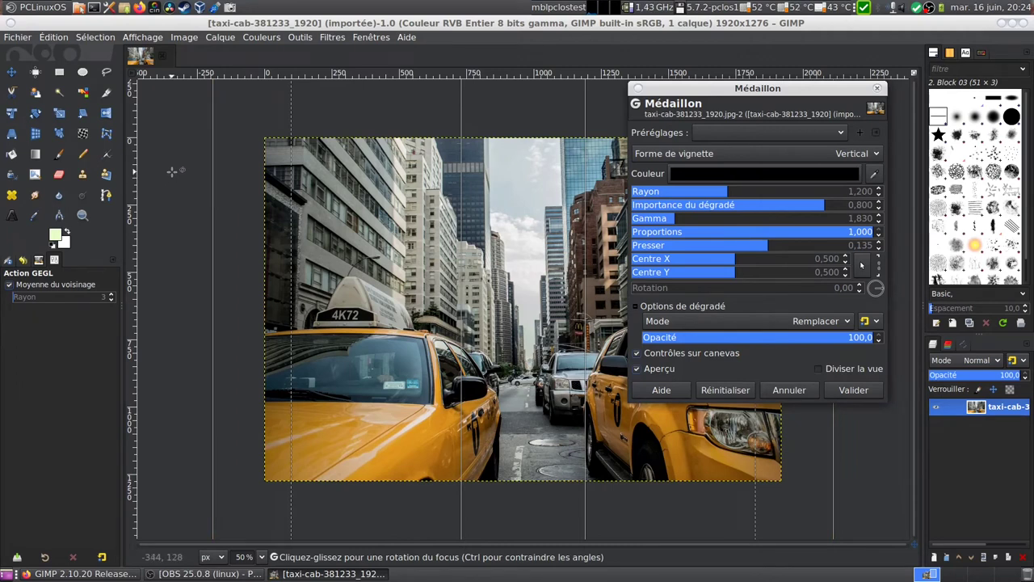
pyautogui.moveTo(172, 171)
pyautogui.mouseDown()
pyautogui.moveTo(246, 404)
pyautogui.moveTo(376, 386)
pyautogui.mouseUp()
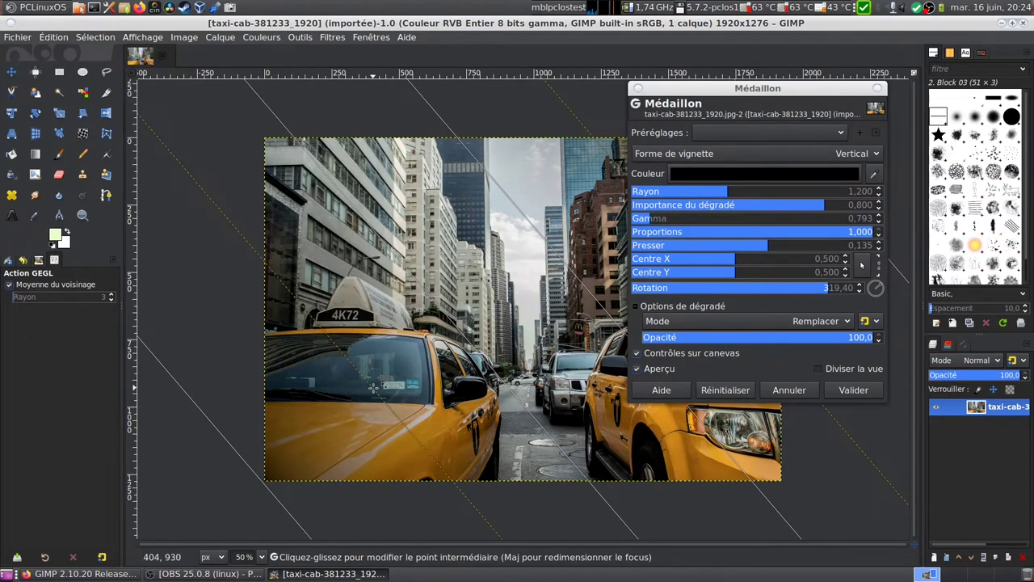
pyautogui.click(725, 391)
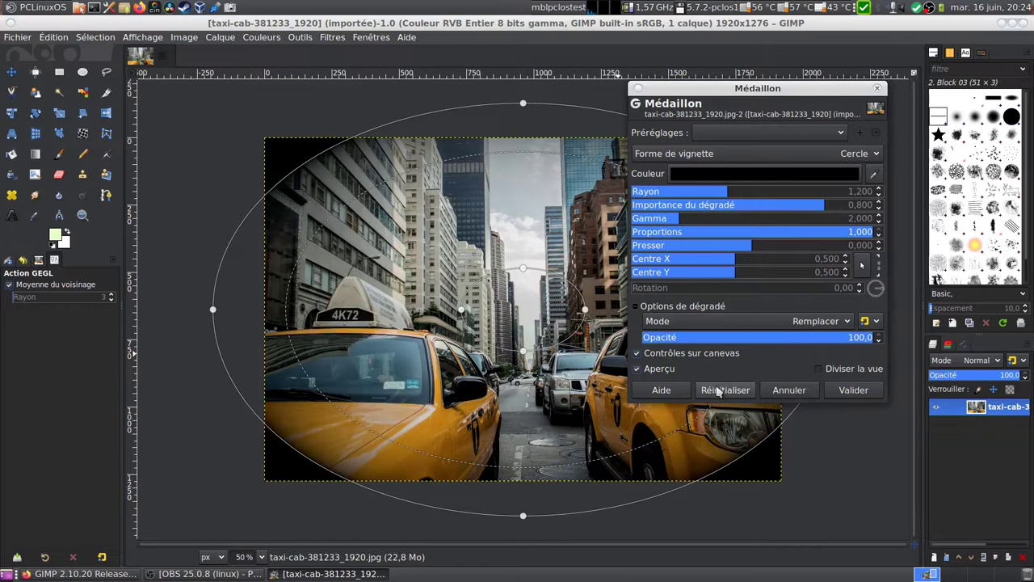
pyautogui.click(786, 392)
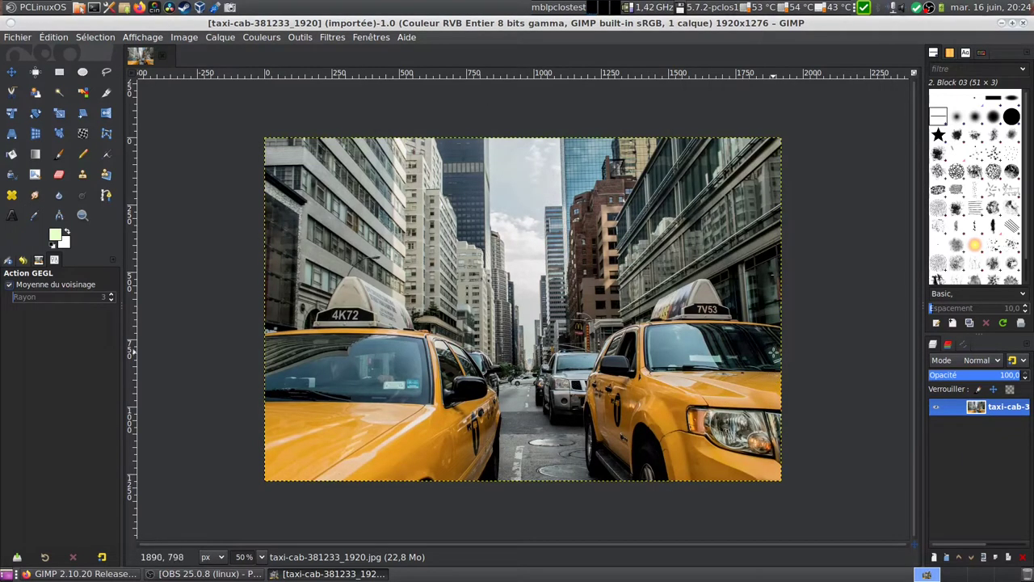
pyautogui.click(333, 38)
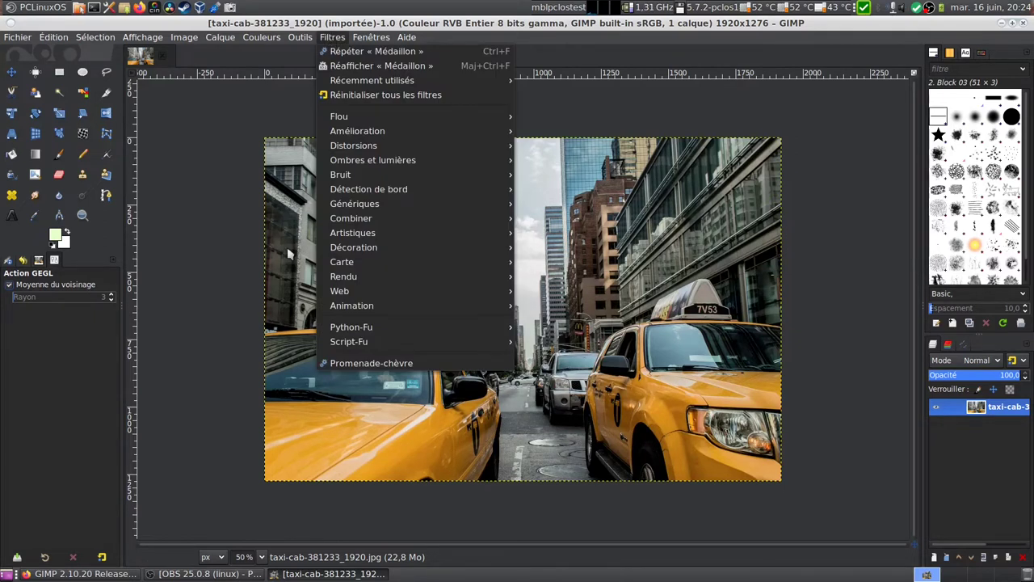
pyautogui.click(85, 573)
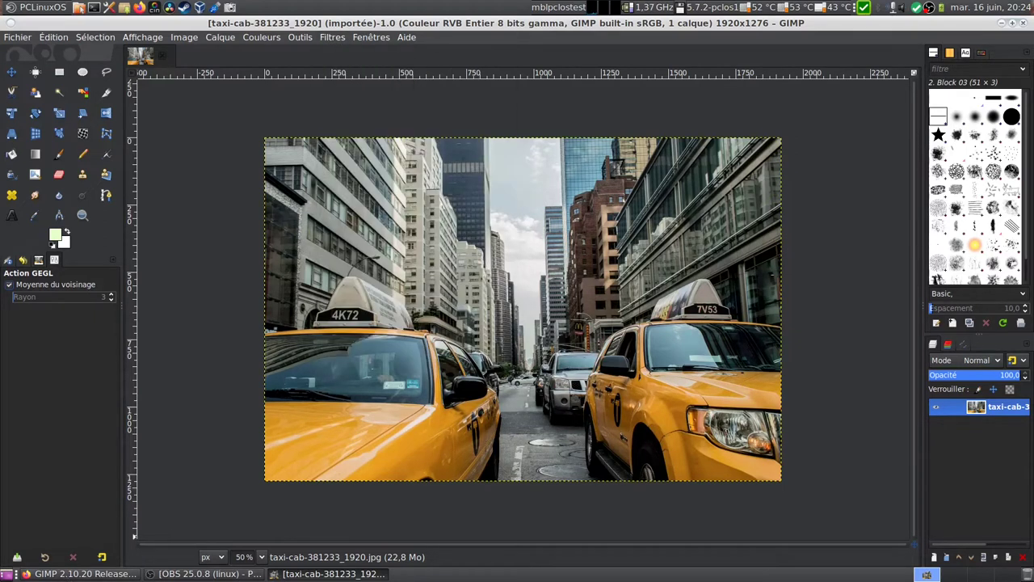
pyautogui.click(93, 574)
# Read the release notes on the three new out-of-focus blur filters, then return to GIMP's Filtres > Flou menu
pyautogui.scroll(-5, 510, 360)
pyautogui.scroll(-7, 566, 387)
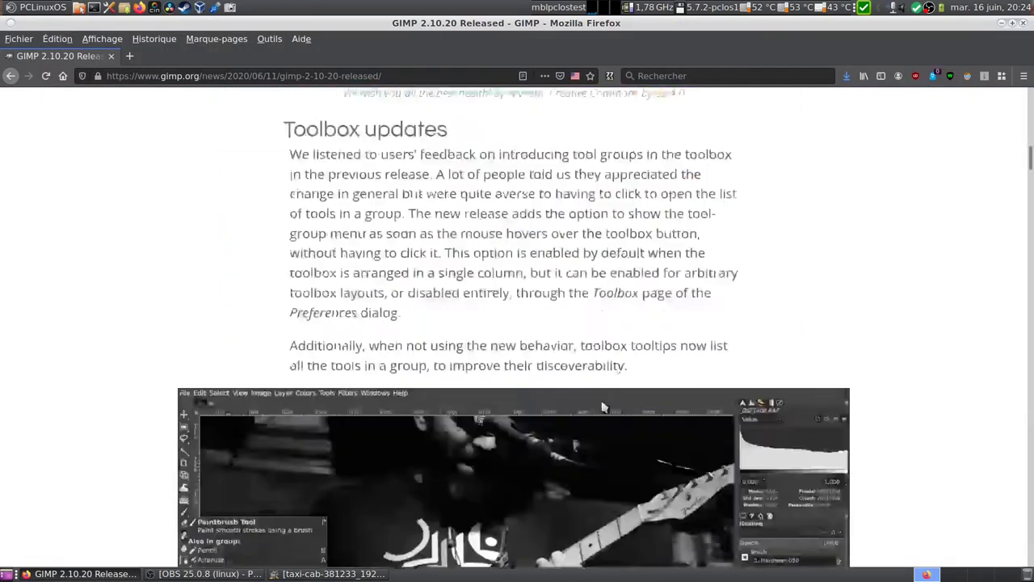
pyautogui.scroll(-3, 602, 408)
pyautogui.scroll(-4, 601, 408)
pyautogui.scroll(-4, 601, 404)
pyautogui.scroll(-2, 601, 408)
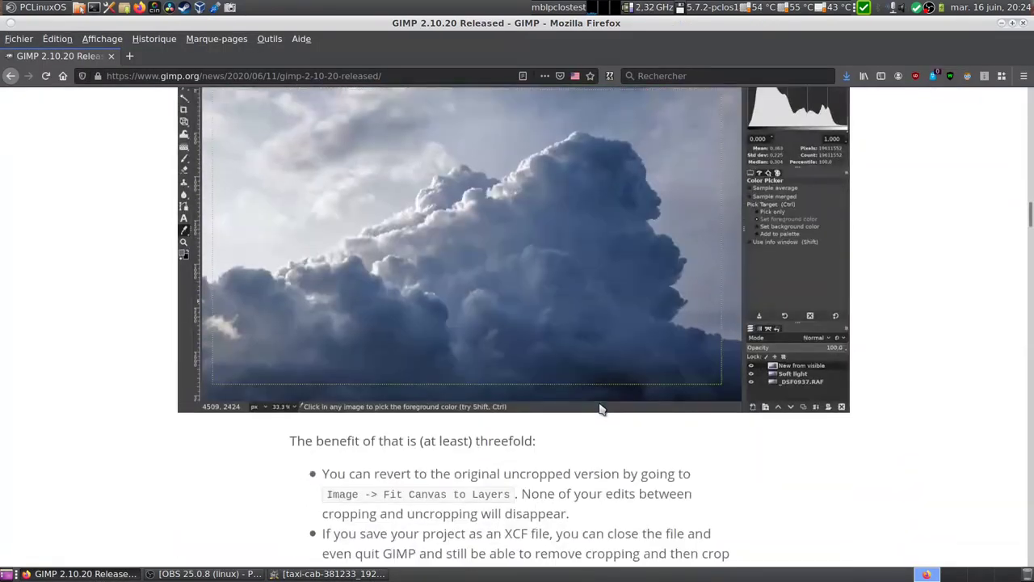
pyautogui.scroll(-4, 601, 413)
pyautogui.scroll(-3, 600, 413)
pyautogui.scroll(-5, 598, 416)
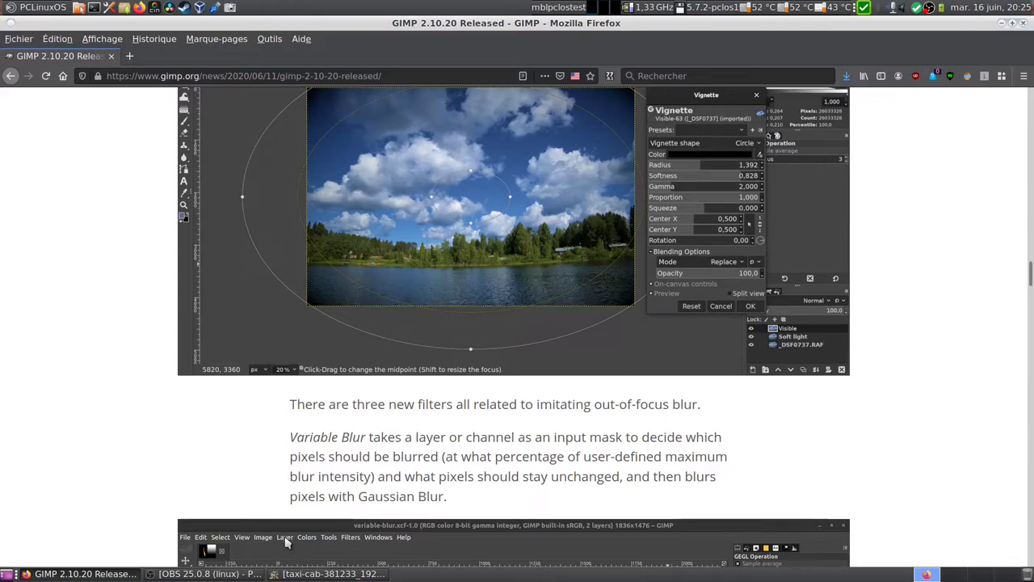
pyautogui.click(331, 574)
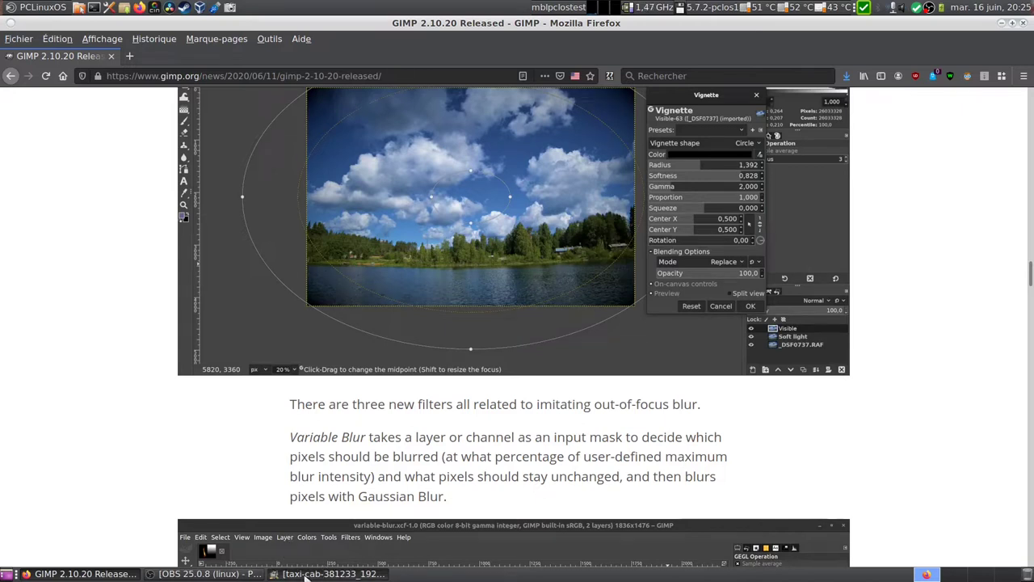
pyautogui.click(337, 38)
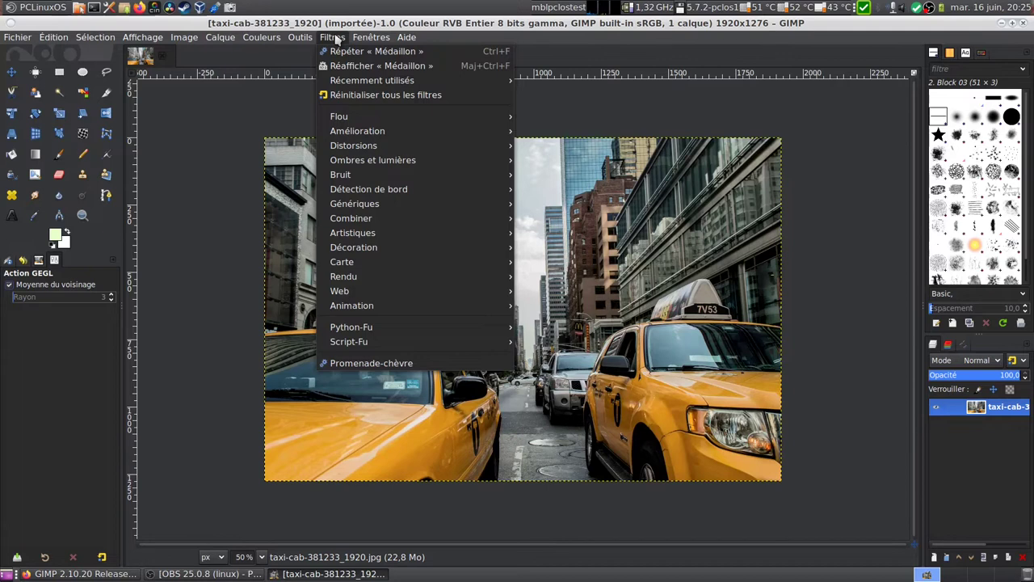
pyautogui.moveTo(339, 116)
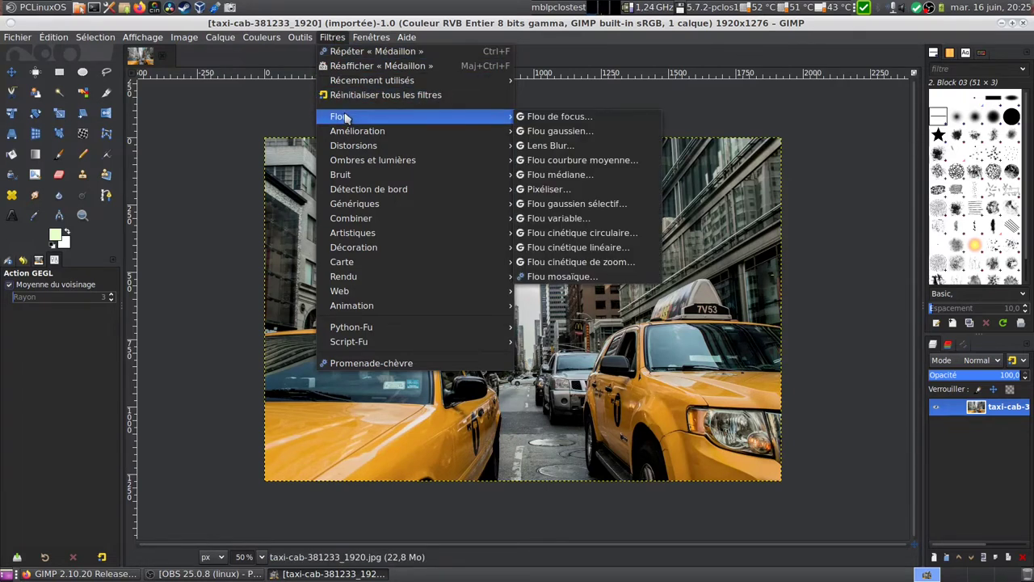
# Preview the Flou variable filter on the taxi photo, cancel it, and return to the browser
pyautogui.click(585, 220)
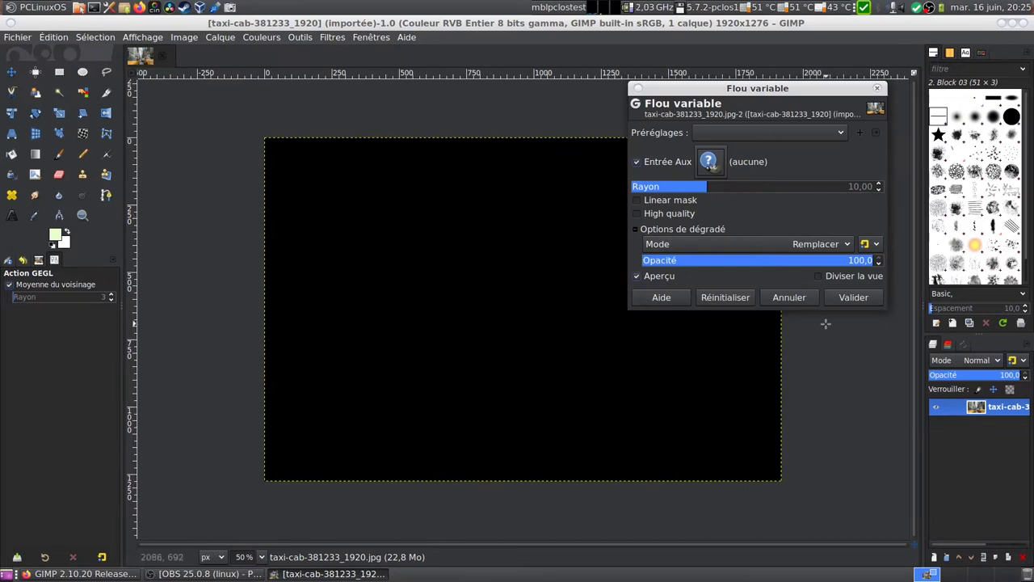
pyautogui.click(789, 300)
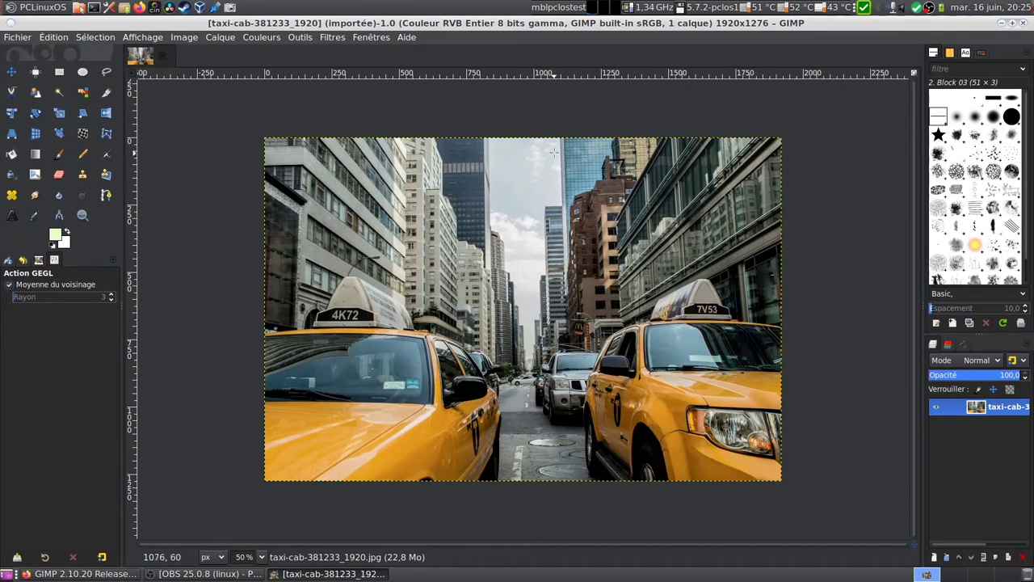
pyautogui.click(90, 575)
# Read the Lens Blur release notes, then return to GIMP's Filtres > Flou menu
pyautogui.scroll(-1, 152, 351)
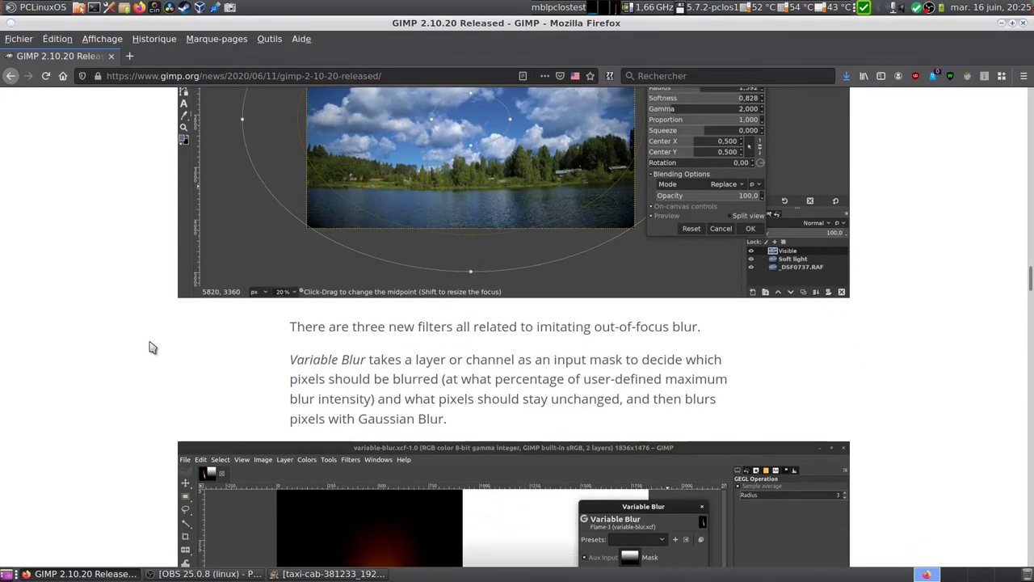
pyautogui.scroll(-1, 150, 343)
pyautogui.scroll(-6, 148, 339)
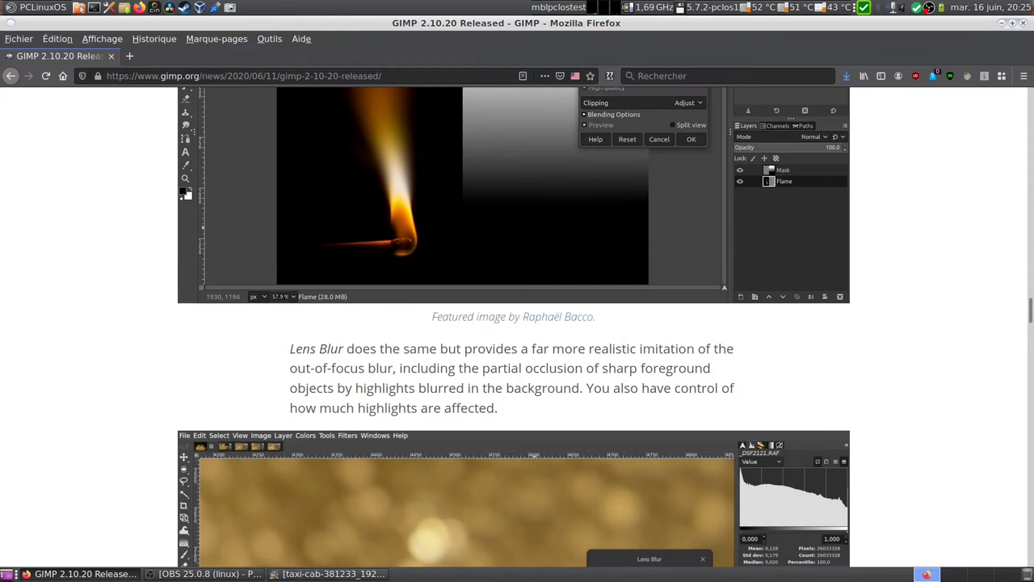
pyautogui.click(327, 573)
pyautogui.click(331, 38)
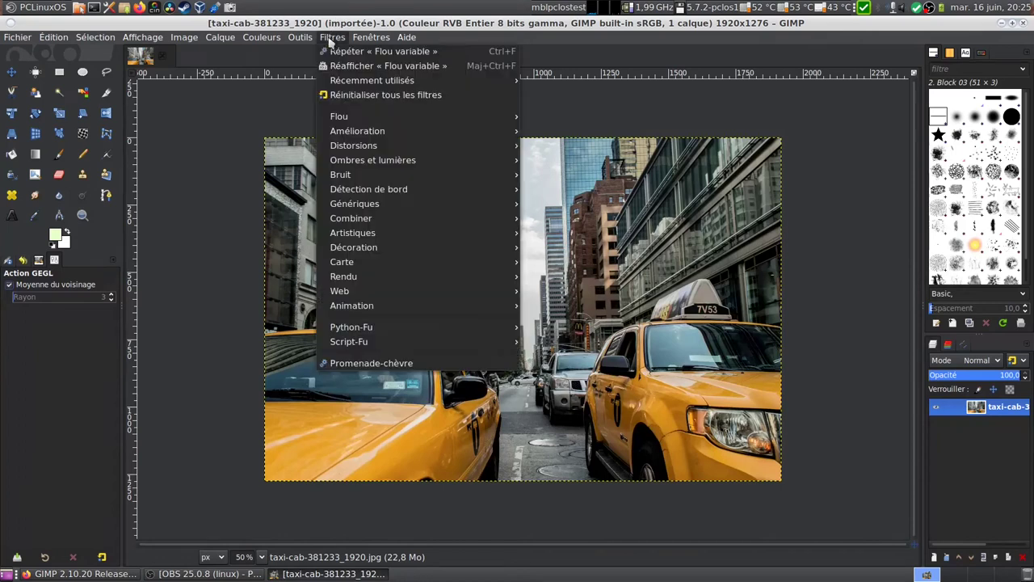
pyautogui.moveTo(340, 117)
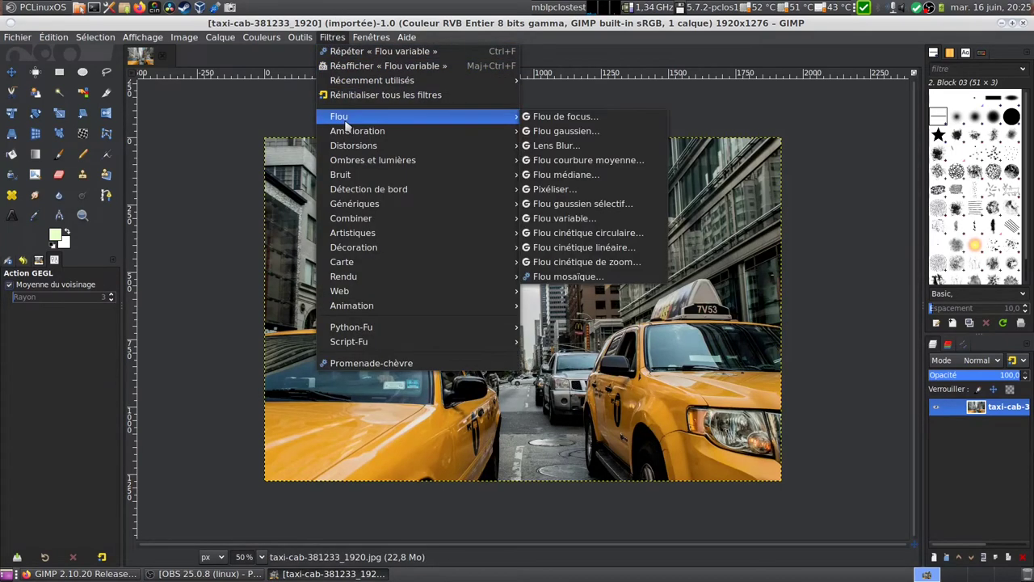
# Preview Lens Blur on the taxi photo at several Rayon values, then cancel it
pyautogui.click(582, 148)
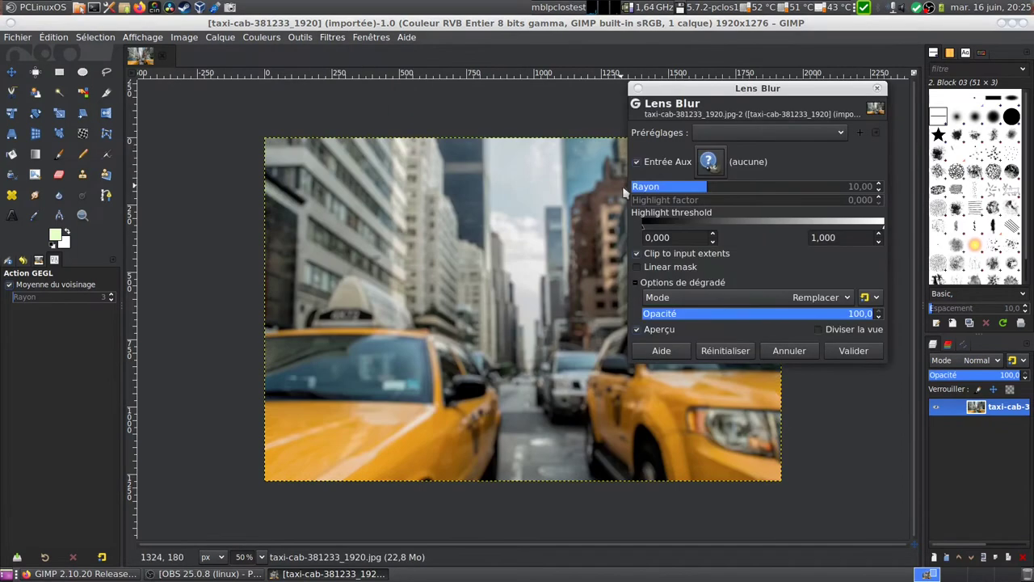
pyautogui.moveTo(697, 187)
pyautogui.mouseDown()
pyautogui.moveTo(647, 185)
pyautogui.moveTo(750, 186)
pyautogui.mouseUp()
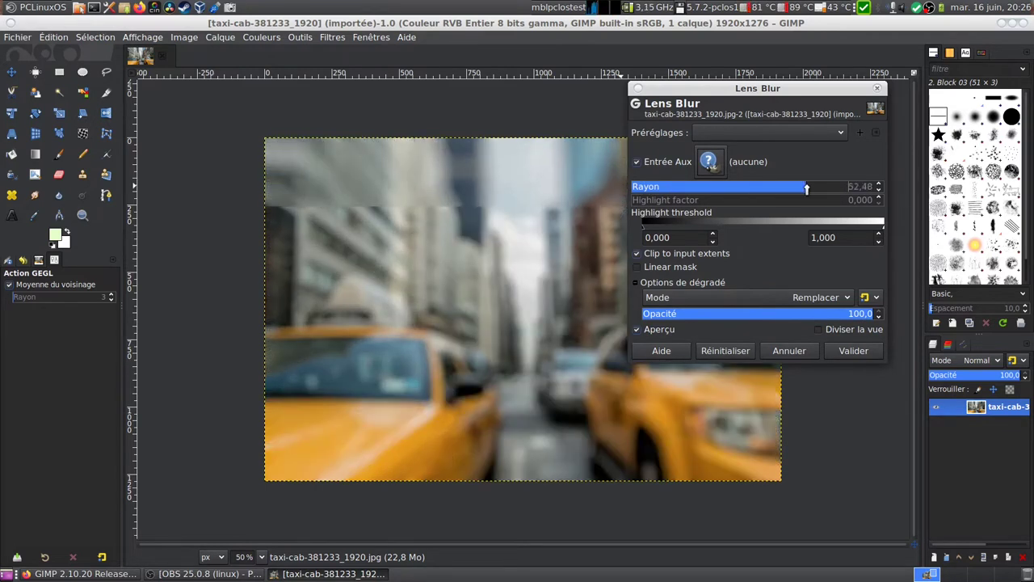
pyautogui.click(792, 351)
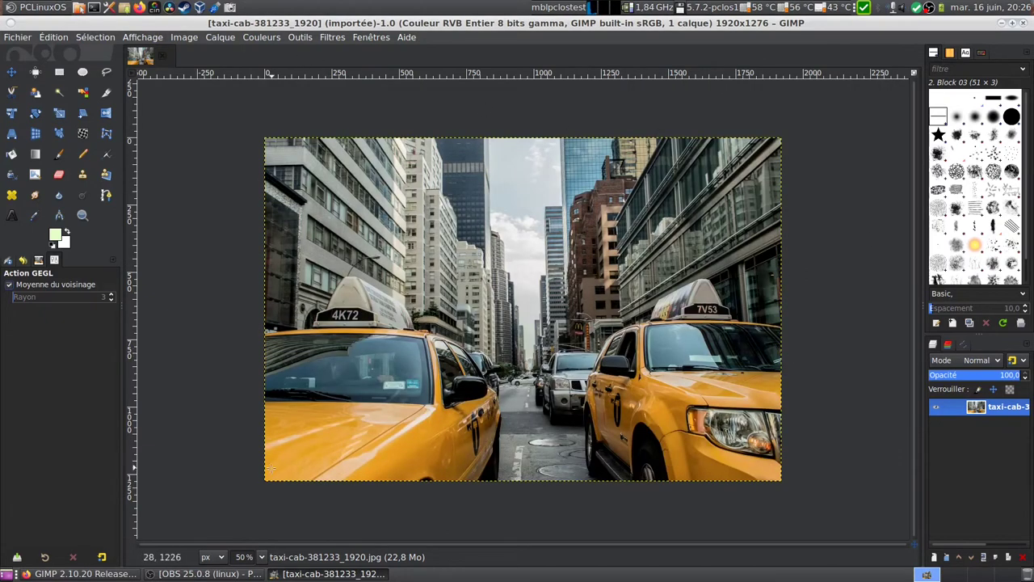
# Read the Focus Blur release notes, then start Flou de focus on the taxi photo
pyautogui.click(42, 575)
pyautogui.scroll(-3, 231, 376)
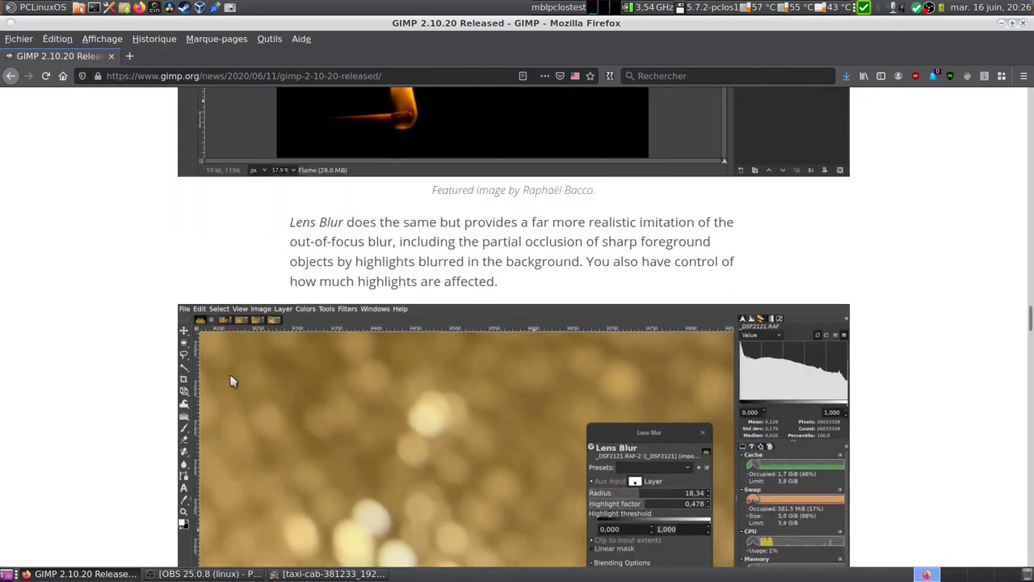
pyautogui.scroll(-8, 218, 379)
pyautogui.scroll(-2, 206, 382)
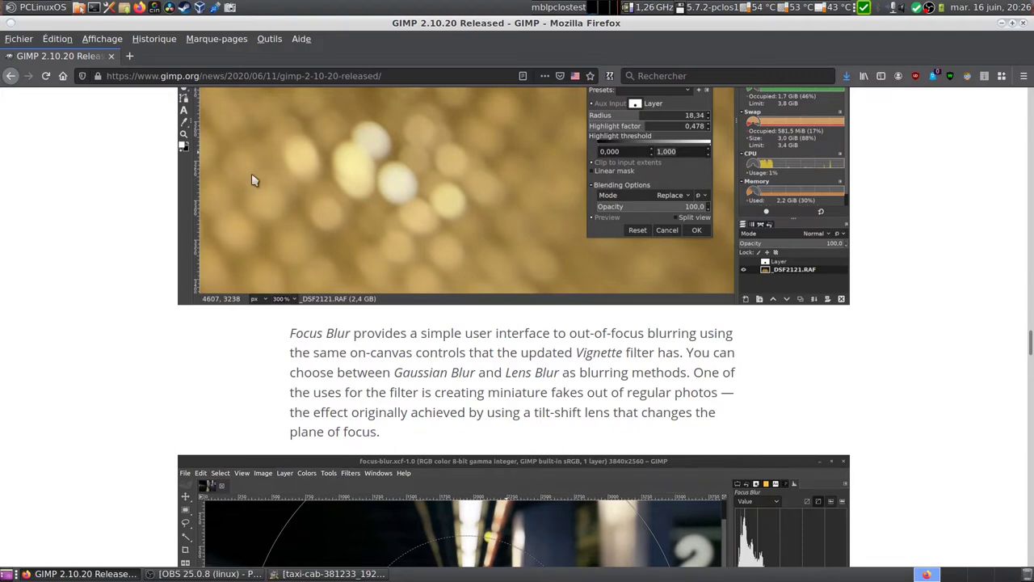
pyautogui.hotkey('alt', 'Tab')
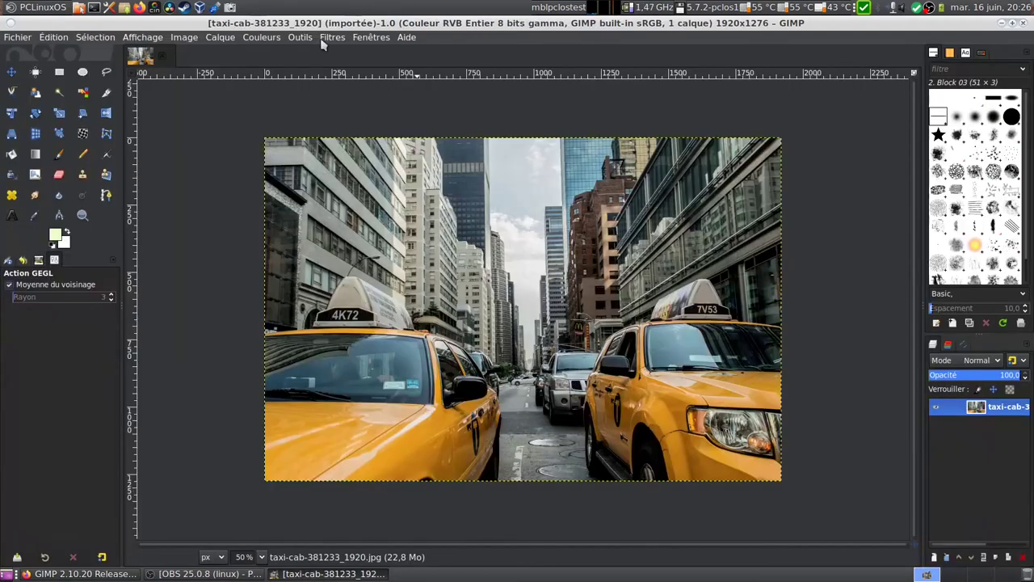
pyautogui.click(331, 37)
pyautogui.moveTo(340, 116)
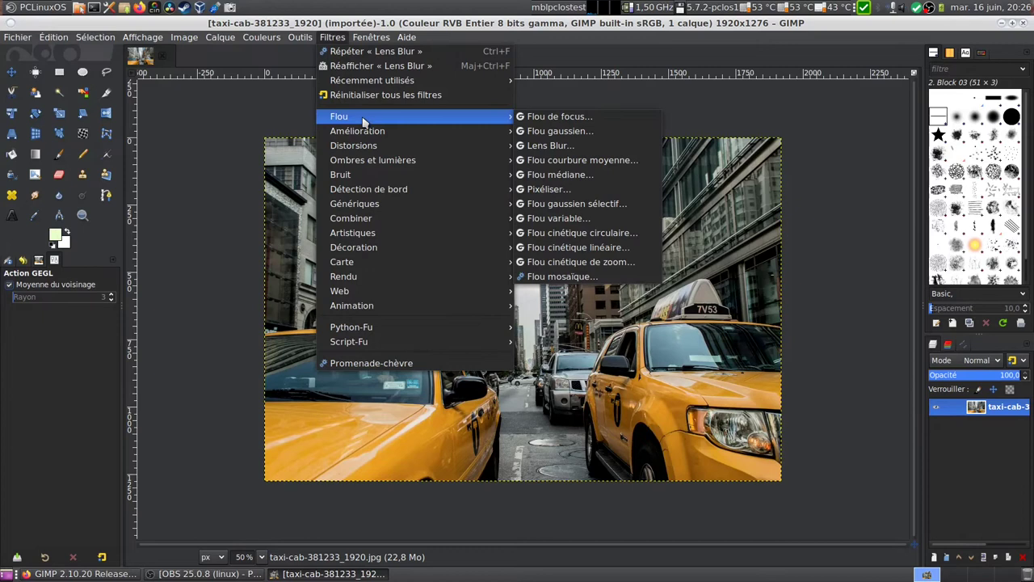
pyautogui.click(585, 119)
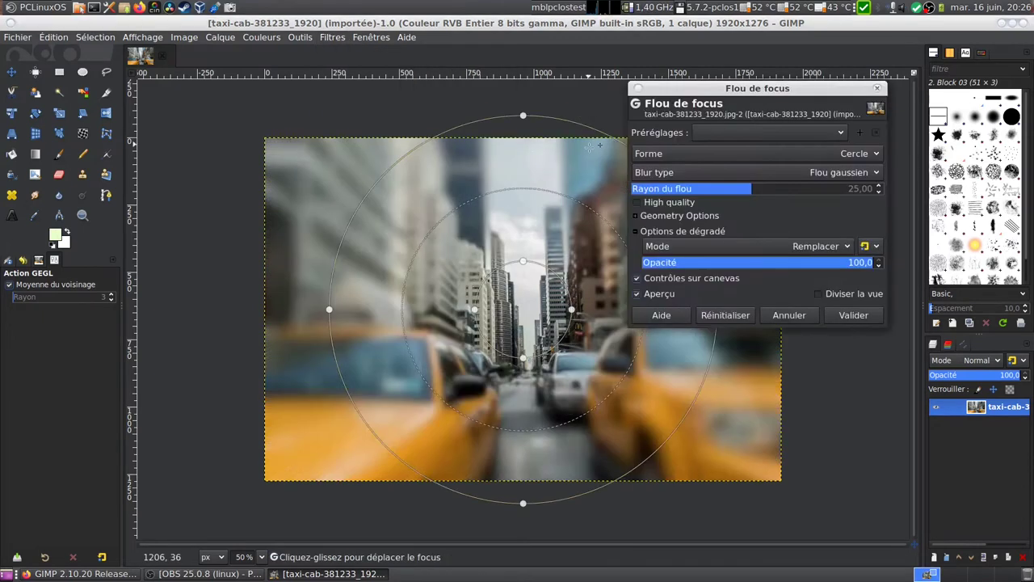
# Move the Focus Blur centre onto the left taxi and enlarge the sharp zone around it
pyautogui.moveTo(512, 300)
pyautogui.mouseDown()
pyautogui.moveTo(446, 385)
pyautogui.moveTo(467, 384)
pyautogui.moveTo(419, 373)
pyautogui.mouseUp()
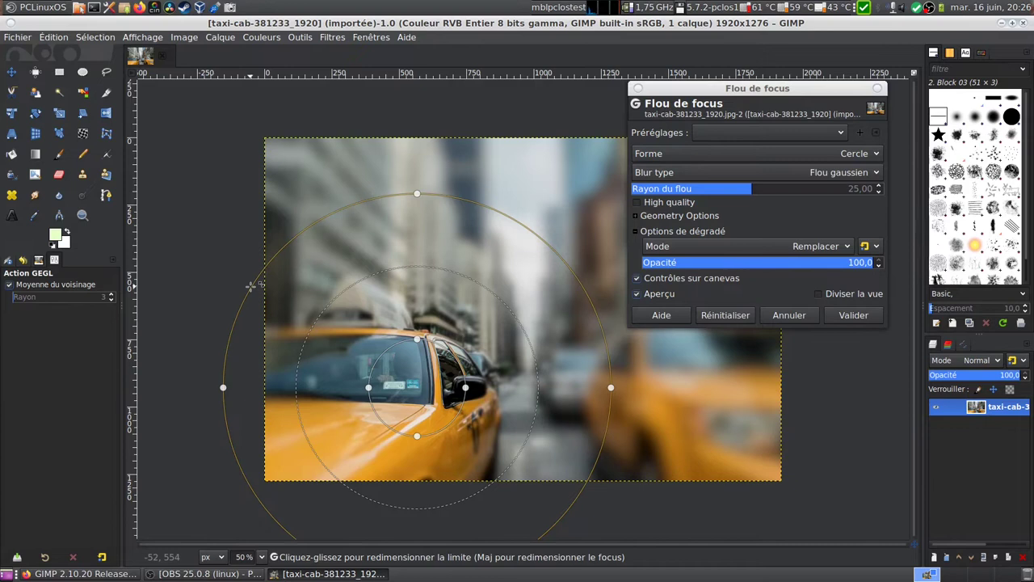
pyautogui.moveTo(418, 339); pyautogui.dragTo(431, 229)
pyautogui.moveTo(461, 392); pyautogui.dragTo(486, 388)
pyautogui.moveTo(433, 370); pyautogui.dragTo(451, 365)
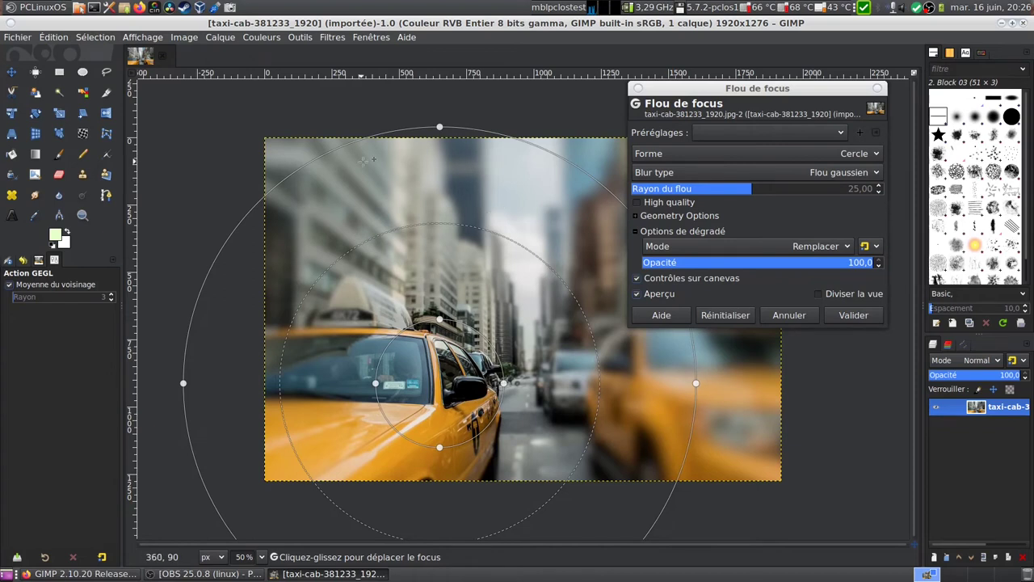
# Try the square, diamond, then horizontal focus shapes in Focus Blur
pyautogui.click(653, 154)
pyautogui.click(656, 154)
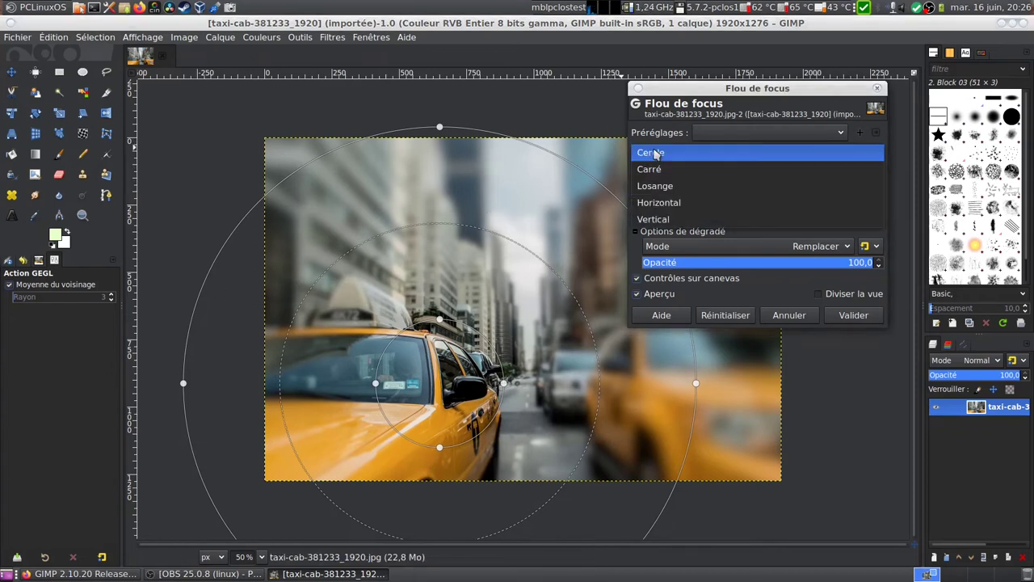
pyautogui.click(655, 169)
pyautogui.click(655, 154)
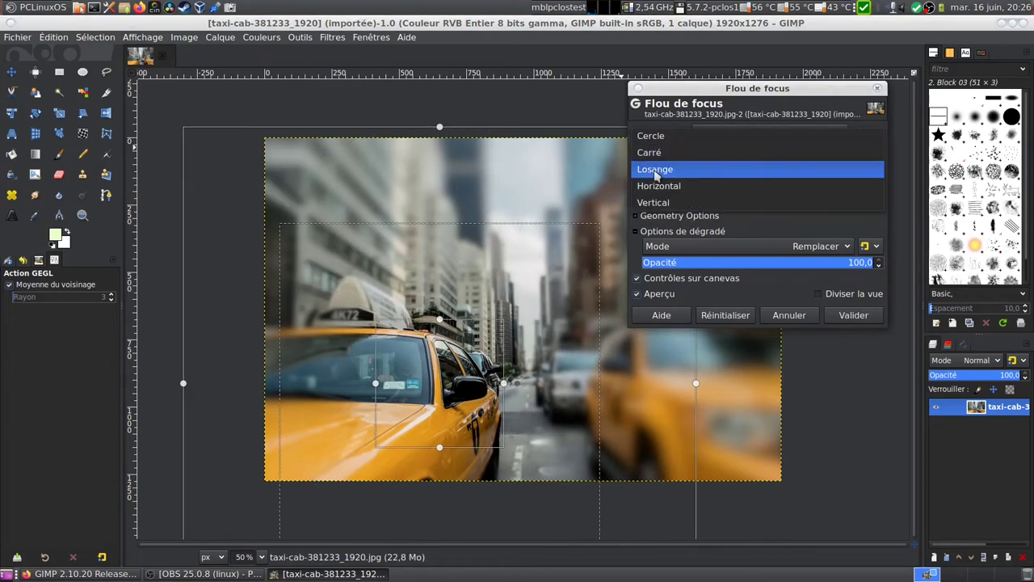
pyautogui.click(653, 171)
pyautogui.click(670, 154)
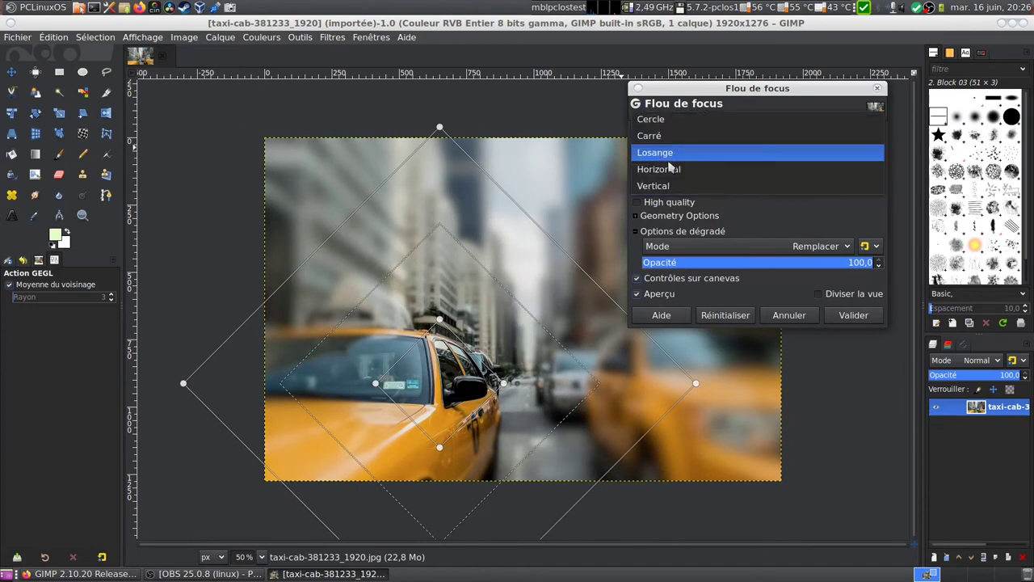
pyautogui.click(671, 168)
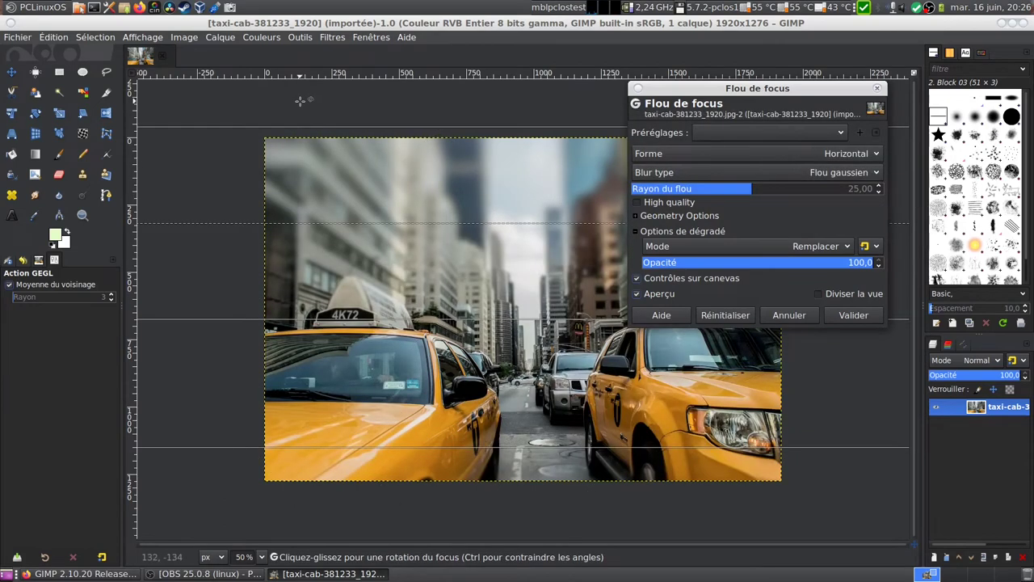
# Tilt and move the horizontal focus band, then reset and cancel Focus Blur
pyautogui.moveTo(300, 101)
pyautogui.mouseDown()
pyautogui.moveTo(339, 309)
pyautogui.moveTo(299, 258)
pyautogui.moveTo(299, 298)
pyautogui.mouseUp()
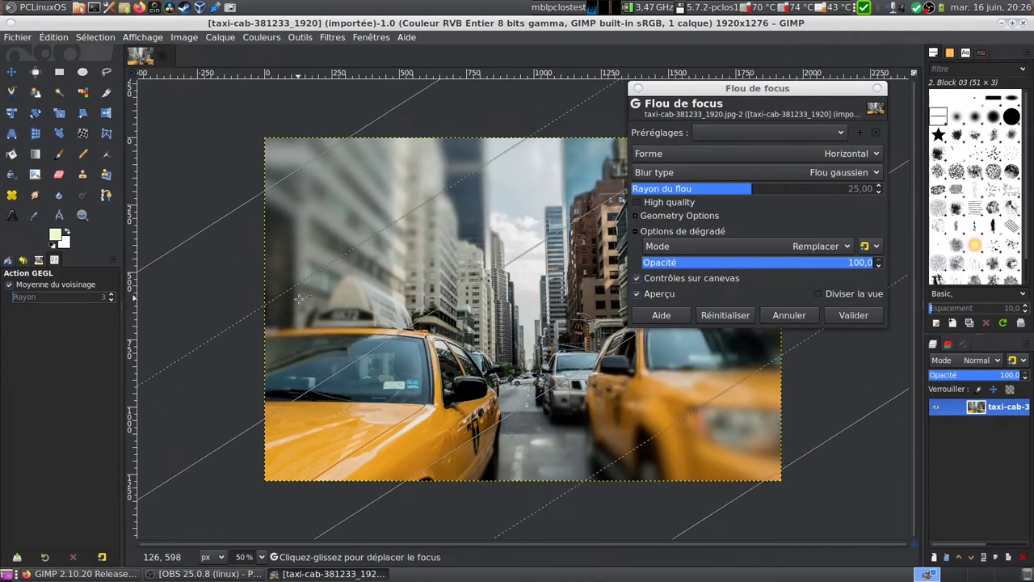
pyautogui.moveTo(299, 298)
pyautogui.mouseDown()
pyautogui.moveTo(512, 357)
pyautogui.moveTo(517, 373)
pyautogui.mouseUp()
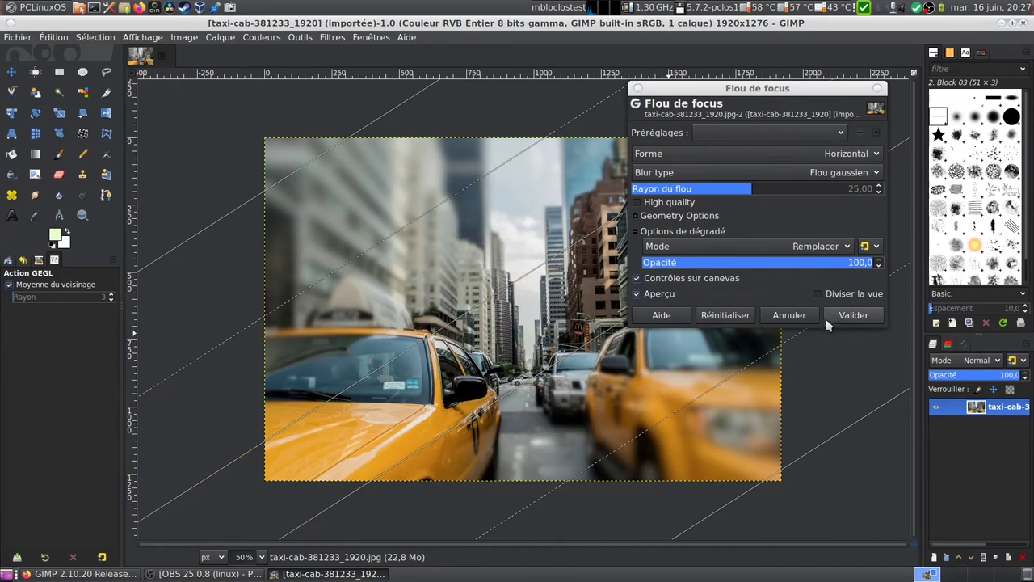
pyautogui.click(733, 320)
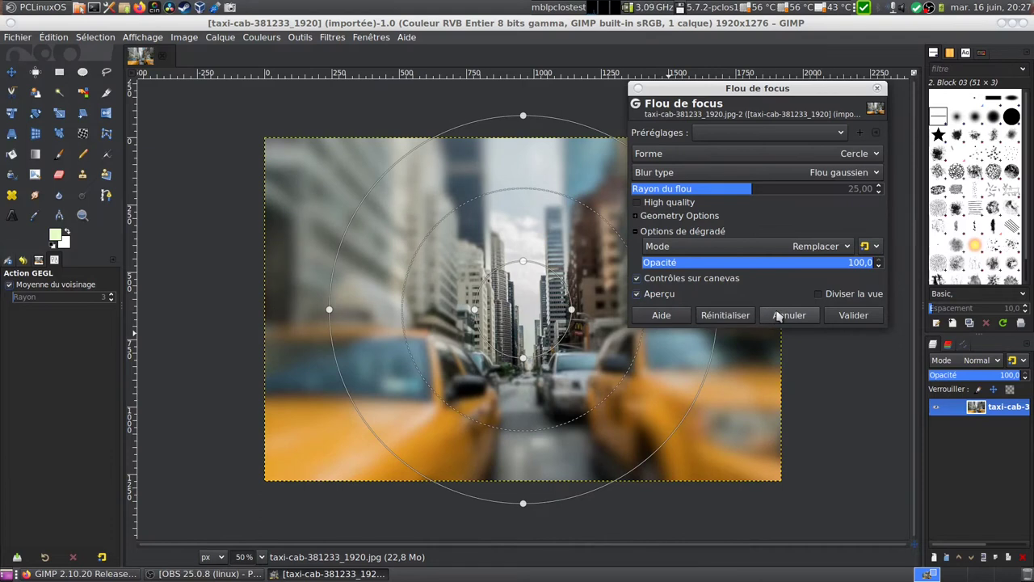
pyautogui.click(782, 315)
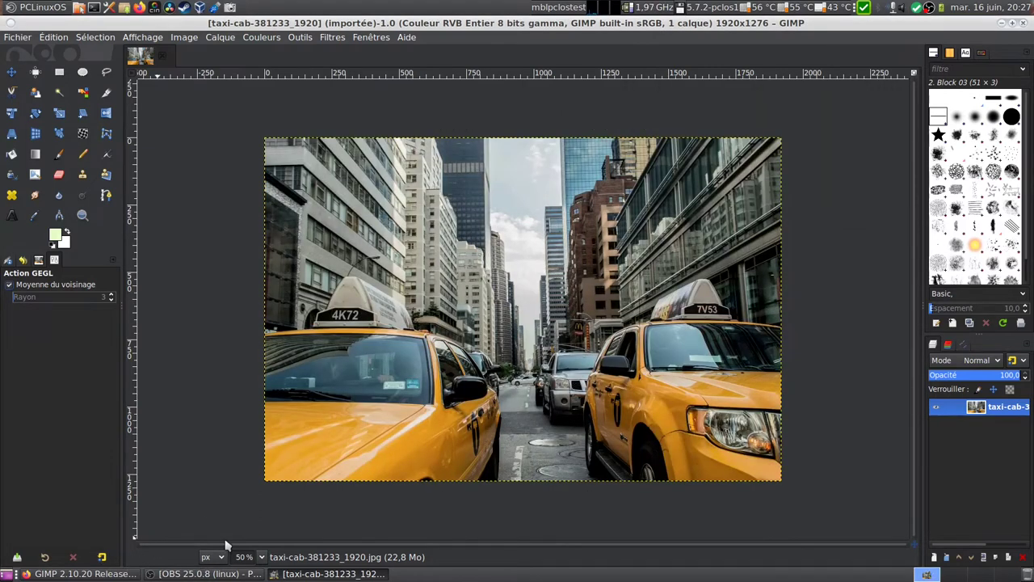
# Scroll through the Bloom release notes in Firefox and return to GIMP
pyautogui.click(85, 573)
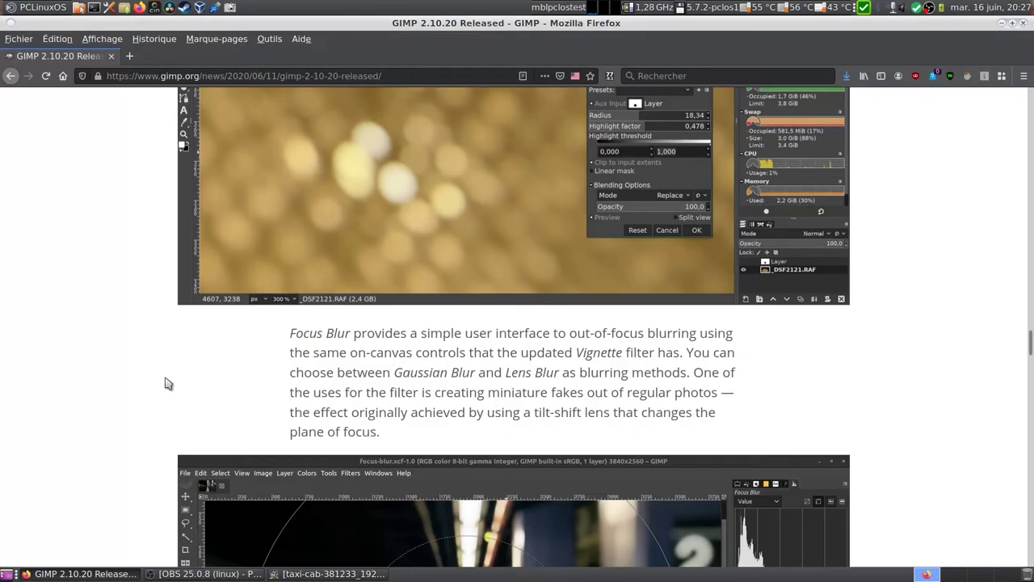
pyautogui.scroll(-3, 168, 383)
pyautogui.scroll(-5, 166, 378)
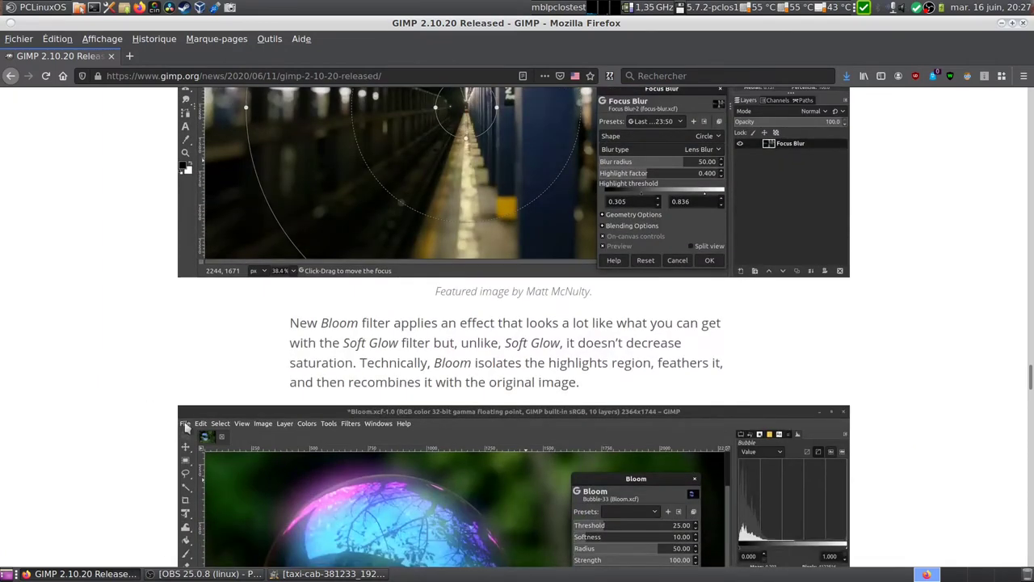
pyautogui.click(307, 573)
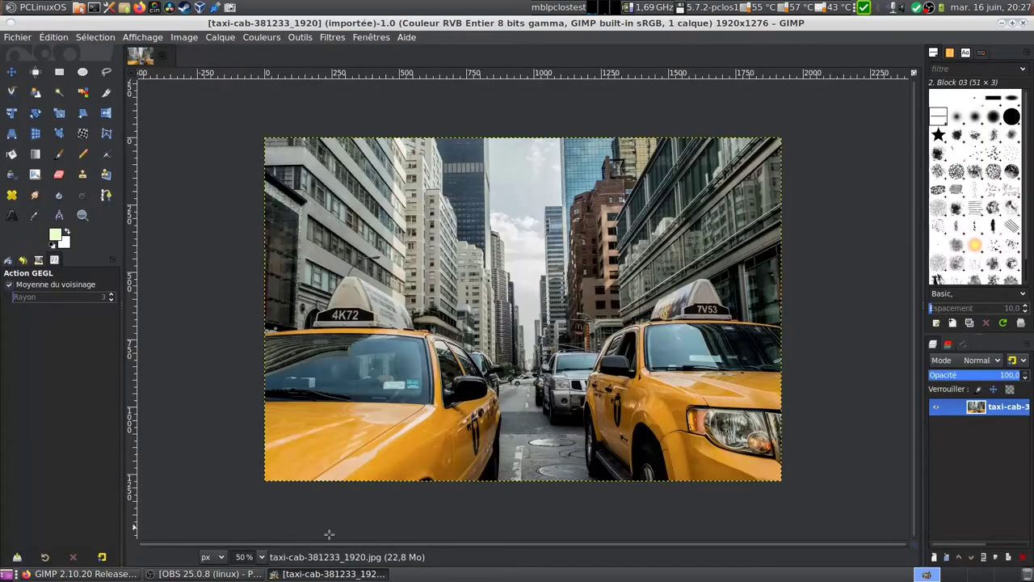
# Reopen Flou de focus, switch to Lens Blur and stretch the focus area into a tall ellipse
pyautogui.click(330, 40)
pyautogui.moveTo(339, 116)
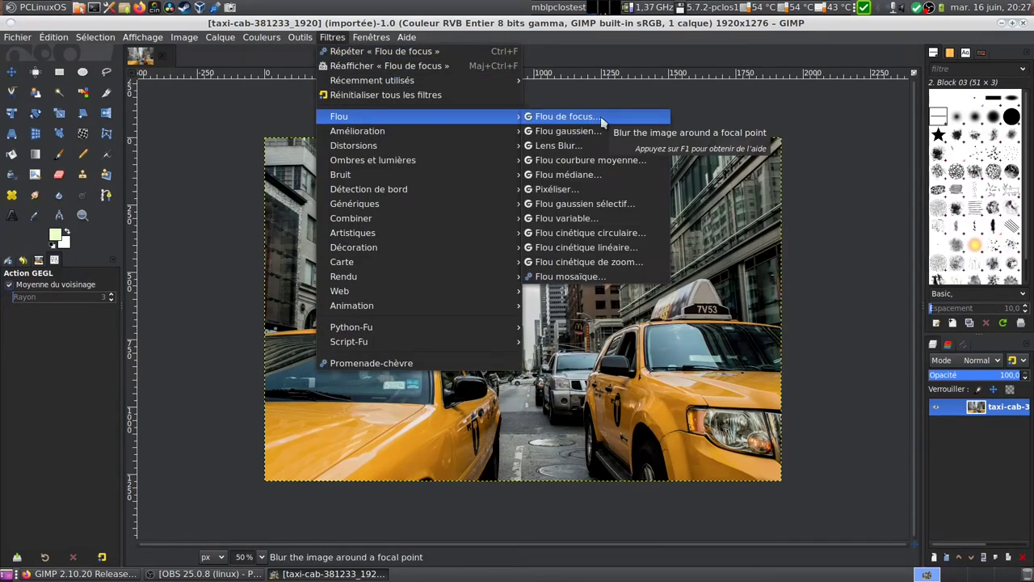
pyautogui.click(602, 120)
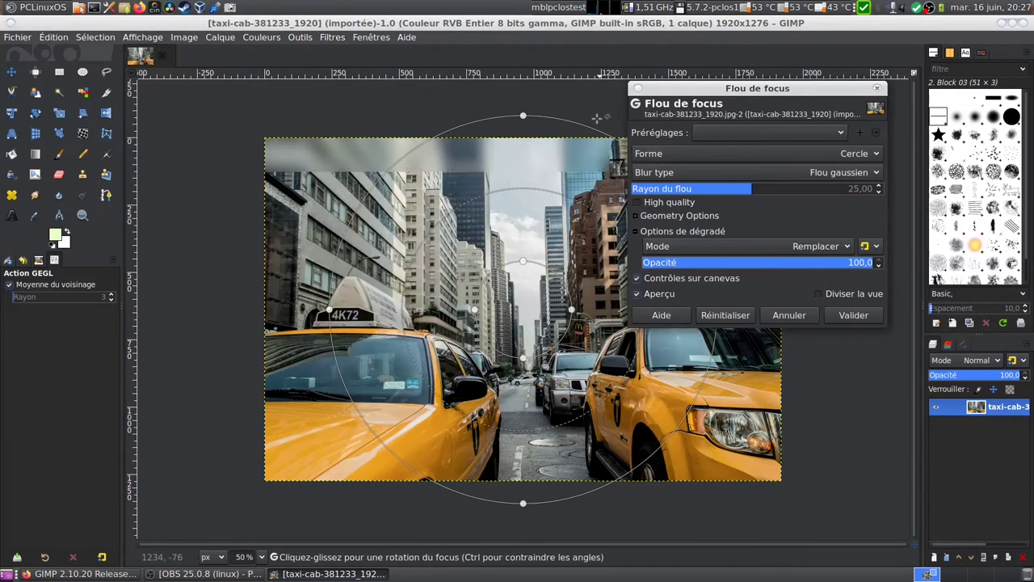
pyautogui.click(681, 175)
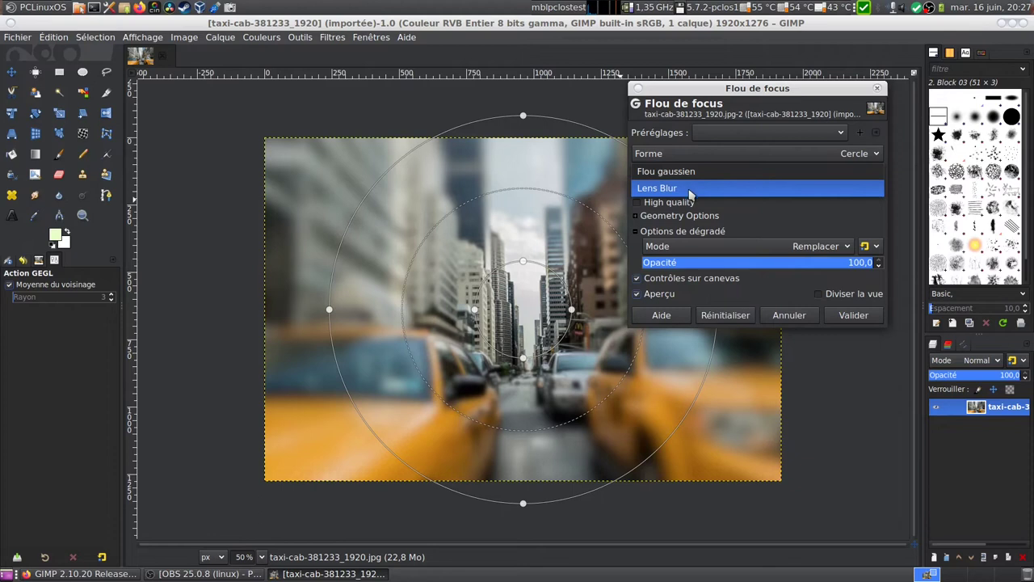
pyautogui.click(689, 191)
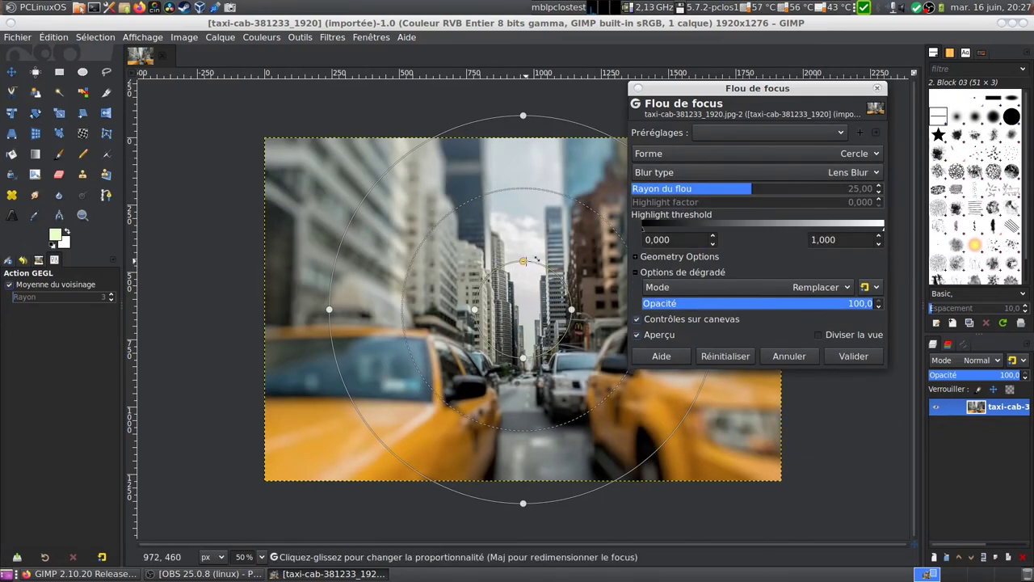
pyautogui.moveTo(535, 258); pyautogui.dragTo(535, 237)
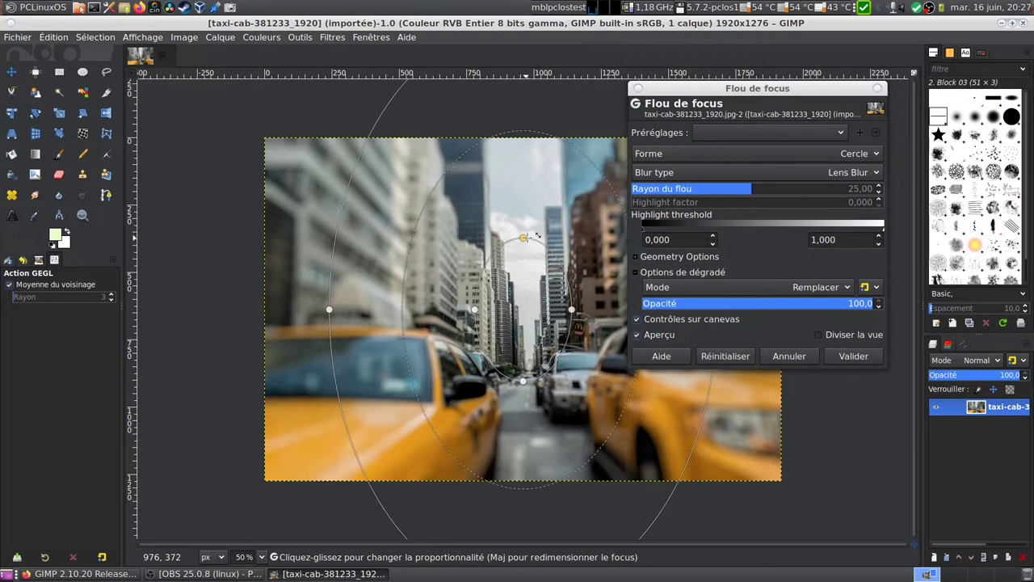
pyautogui.click(679, 158)
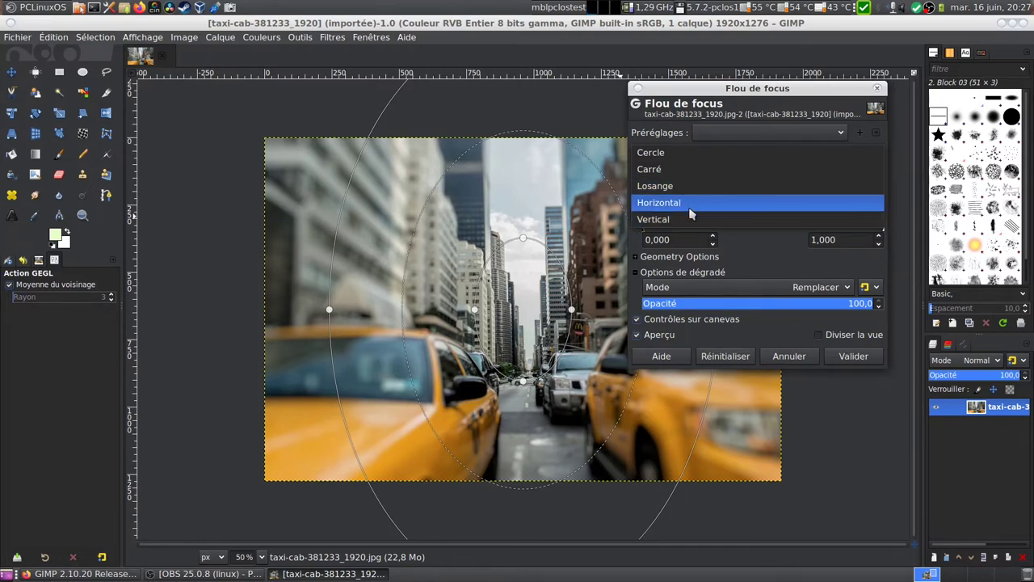
# Move and tilt a horizontal Lens Blur band, then cancel Focus Blur to keep the photo sharp
pyautogui.click(687, 203)
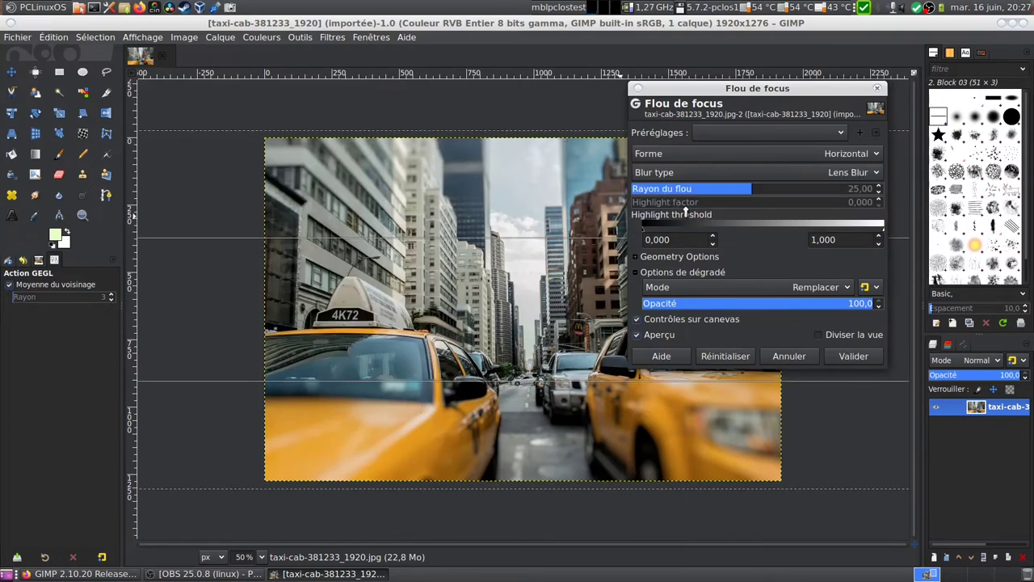
pyautogui.moveTo(351, 111)
pyautogui.mouseDown()
pyautogui.moveTo(226, 91)
pyautogui.moveTo(199, 264)
pyautogui.moveTo(226, 314)
pyautogui.moveTo(267, 354)
pyautogui.mouseUp()
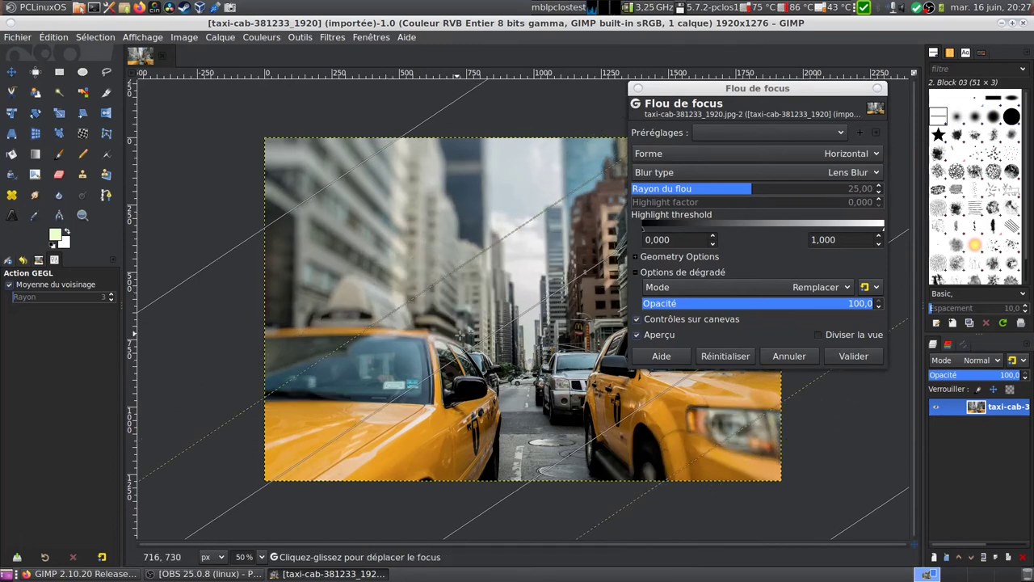
pyautogui.moveTo(608, 429)
pyautogui.mouseDown()
pyautogui.moveTo(569, 403)
pyautogui.moveTo(609, 416)
pyautogui.mouseUp()
pyautogui.moveTo(493, 376); pyautogui.dragTo(557, 355)
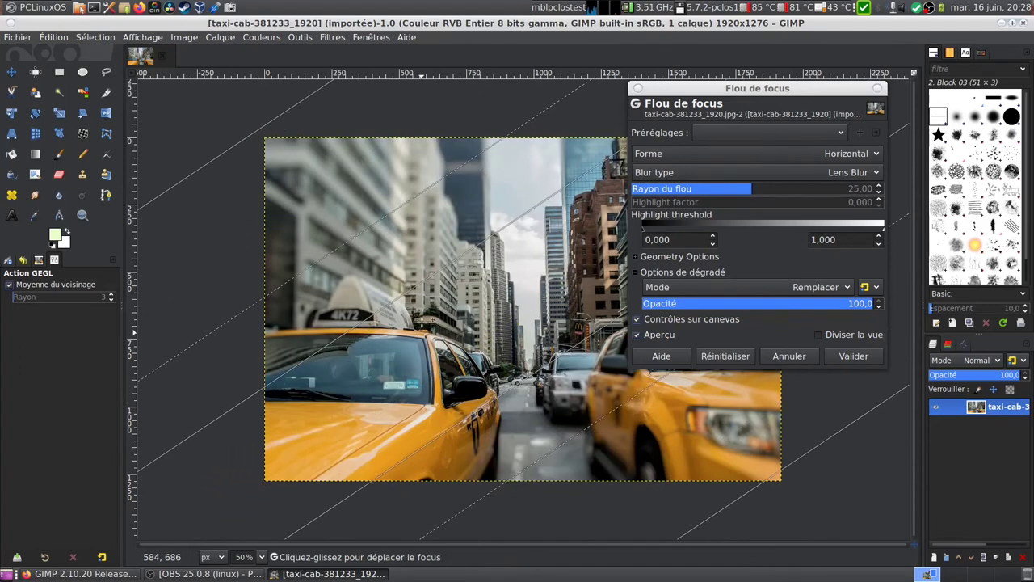
pyautogui.click(789, 357)
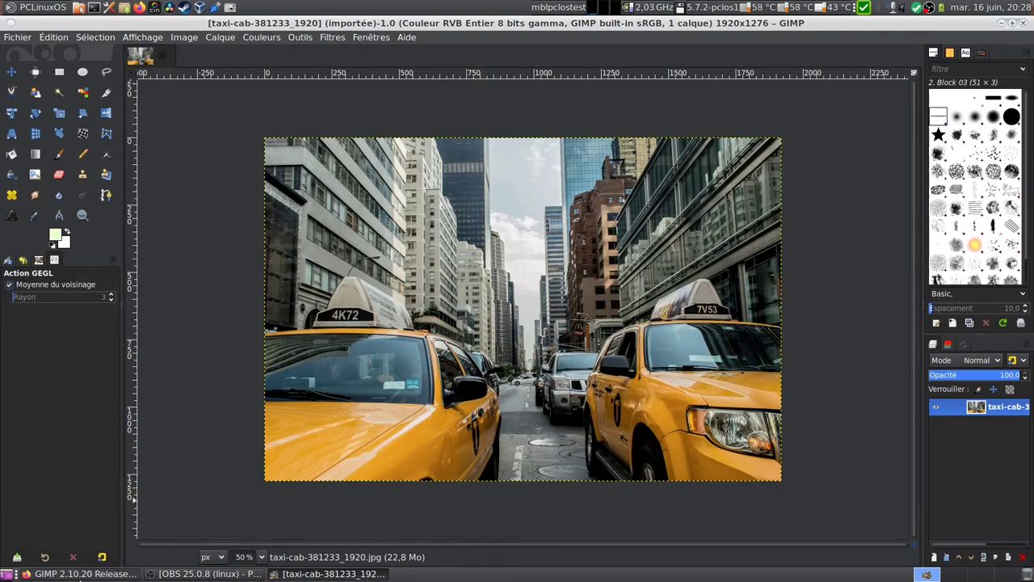
pyautogui.click(79, 576)
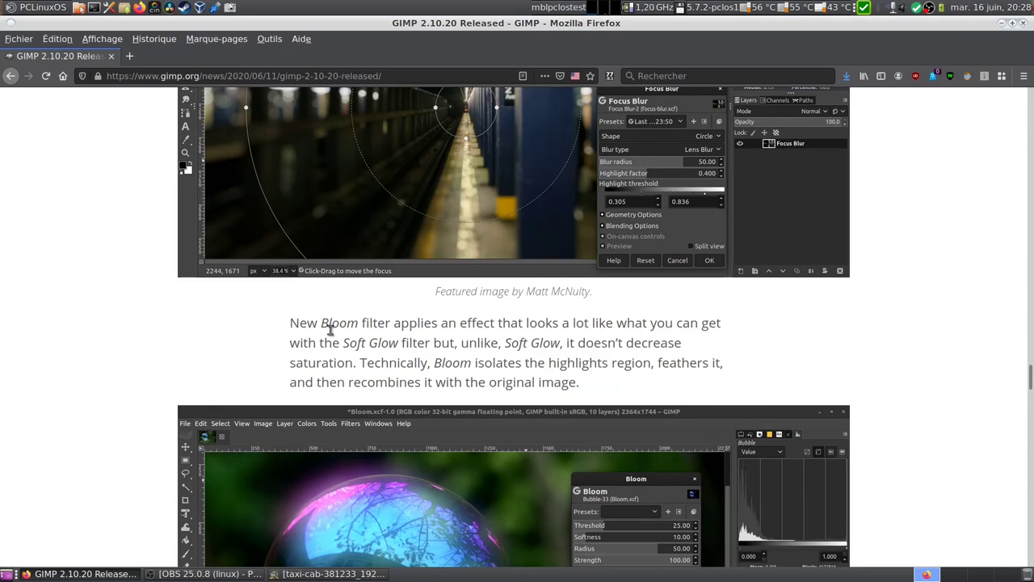
# Leave the release notes and bring the taxi photo in GIMP back to front
pyautogui.click(315, 574)
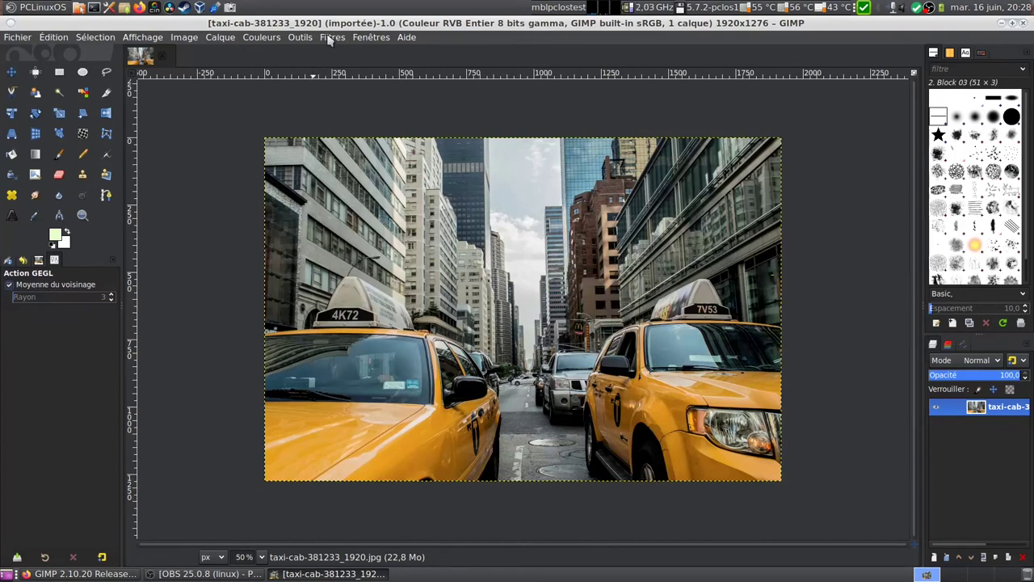
pyautogui.click(330, 38)
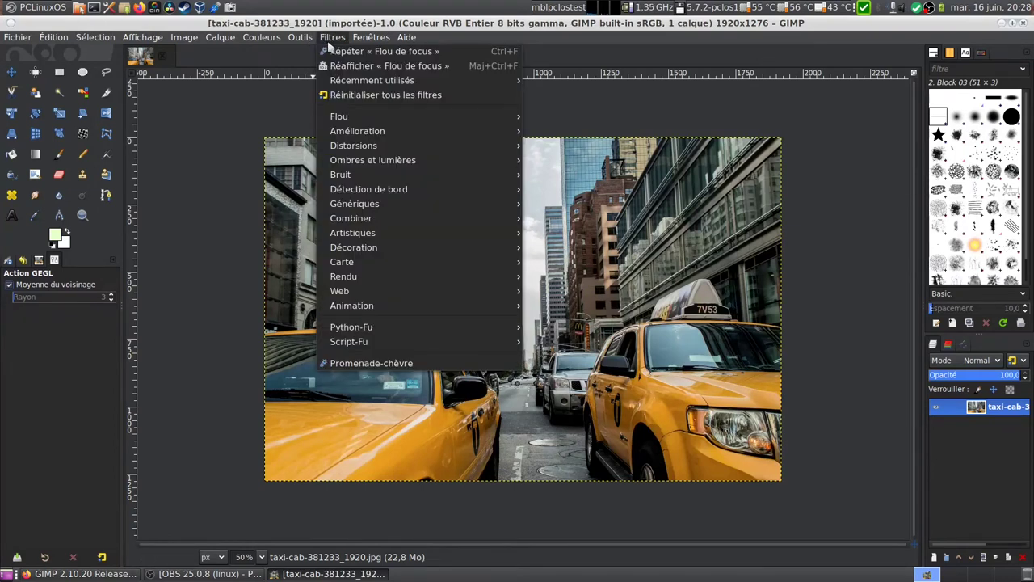
pyautogui.moveTo(373, 160)
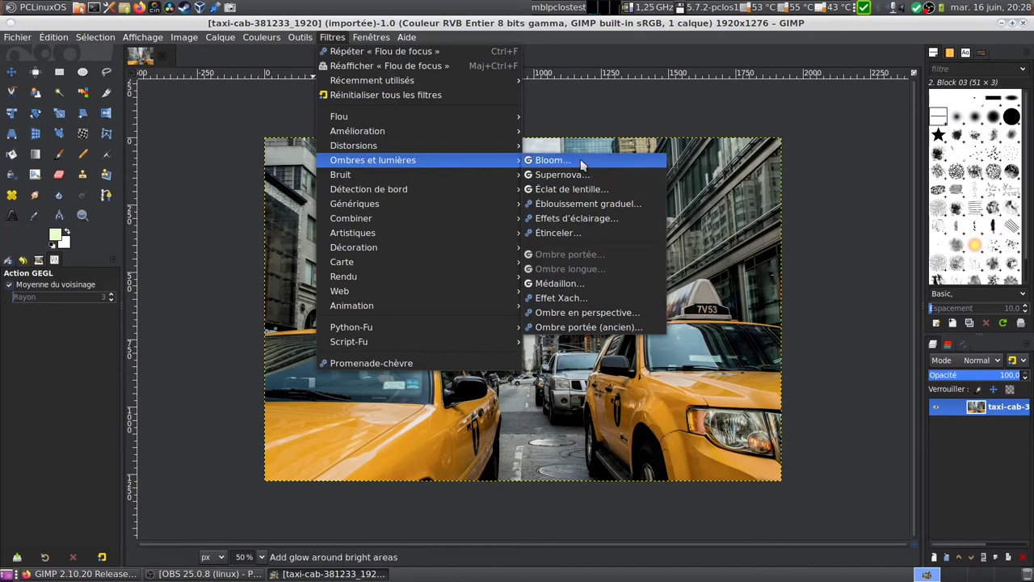
pyautogui.click(581, 162)
pyautogui.moveTo(748, 154); pyautogui.dragTo(679, 153)
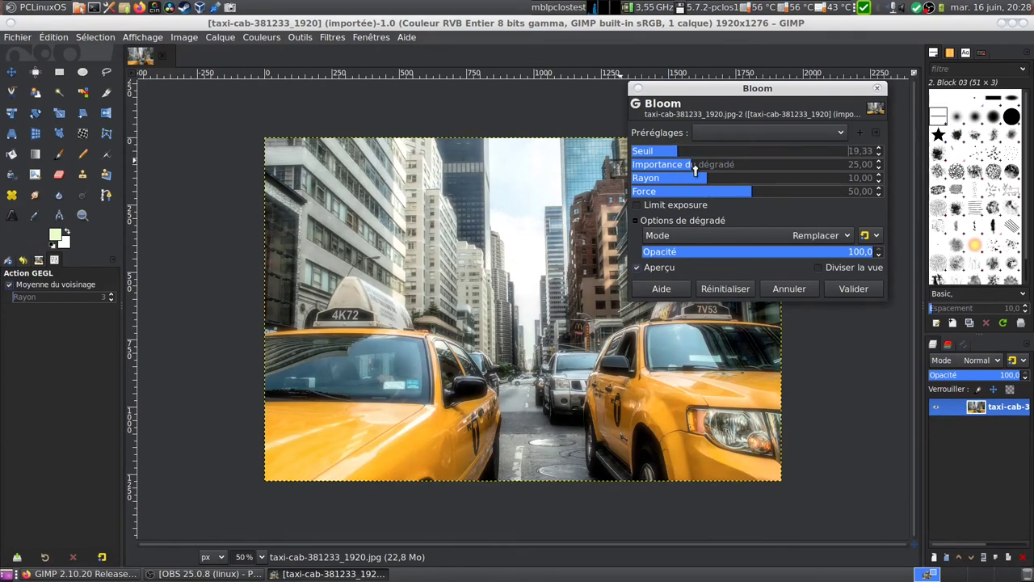
pyautogui.moveTo(679, 152)
pyautogui.mouseDown()
pyautogui.moveTo(775, 160)
pyautogui.moveTo(718, 149)
pyautogui.moveTo(753, 153)
pyautogui.mouseUp()
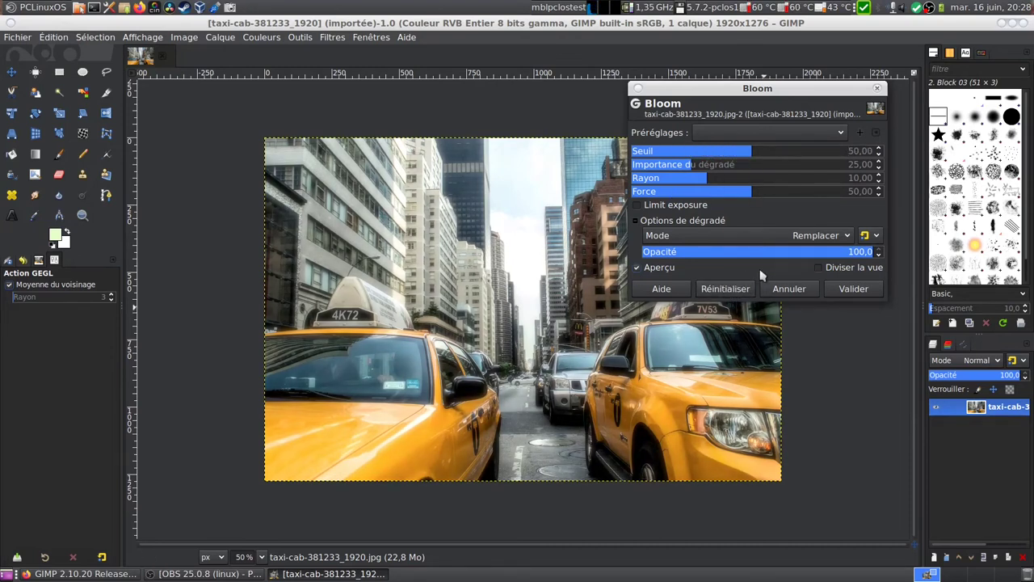
pyautogui.click(796, 290)
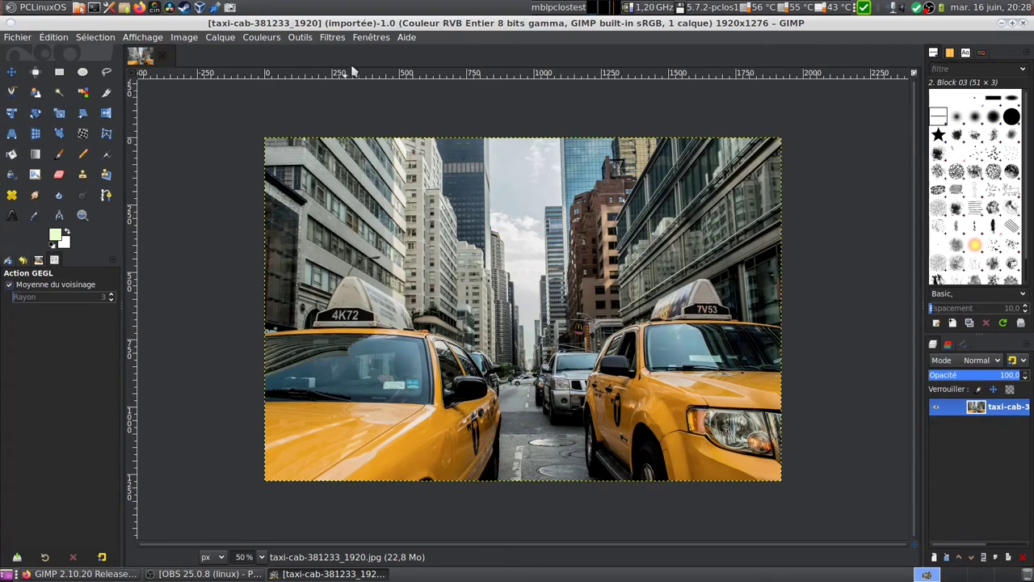
pyautogui.click(63, 575)
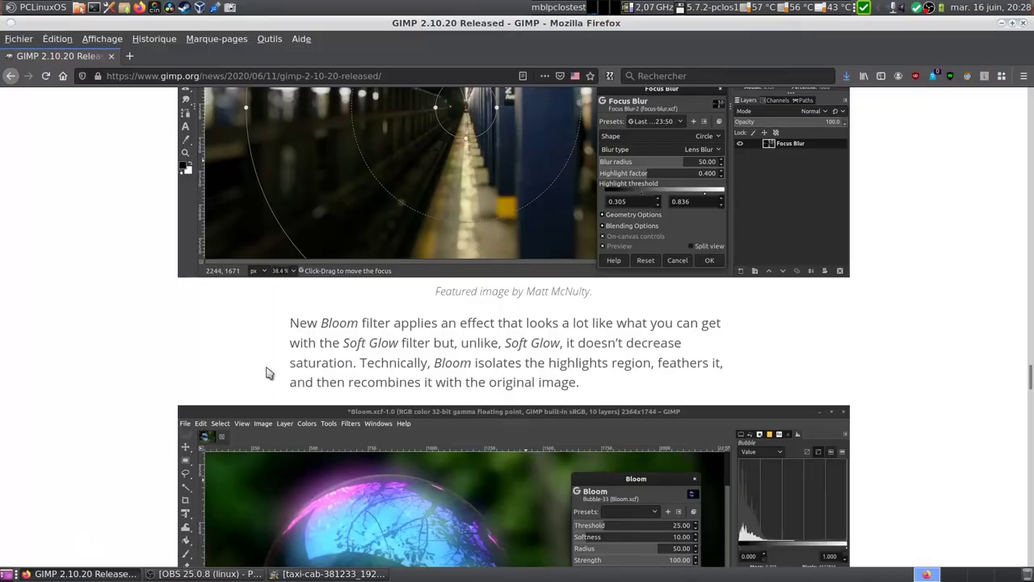
pyautogui.scroll(-5, 266, 374)
pyautogui.scroll(-5, 458, 342)
pyautogui.scroll(5, 727, 323)
pyautogui.scroll(5, 565, 364)
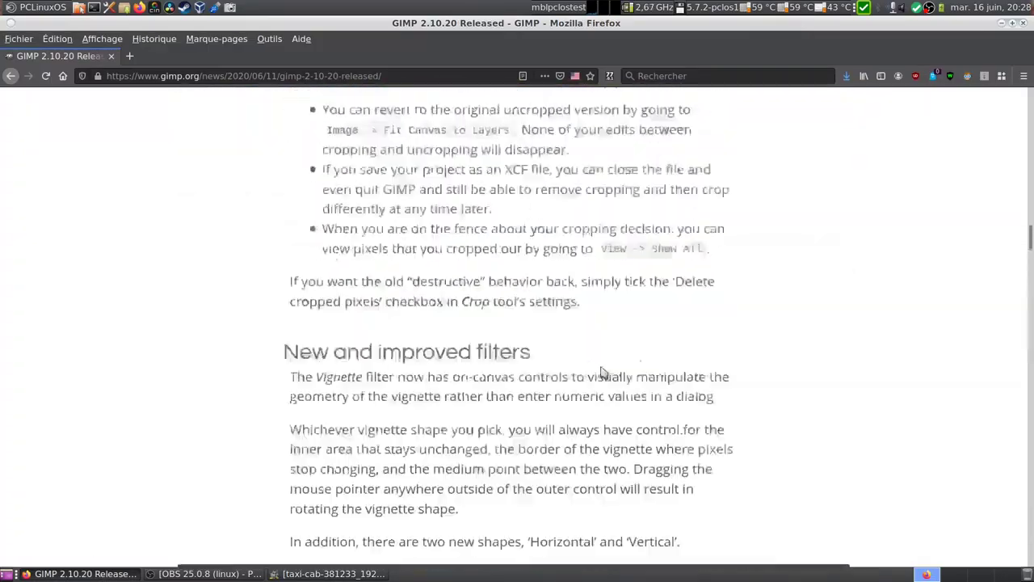
pyautogui.scroll(5, 535, 376)
pyautogui.scroll(5, 517, 386)
pyautogui.scroll(5, 517, 386)
pyautogui.scroll(5, 517, 381)
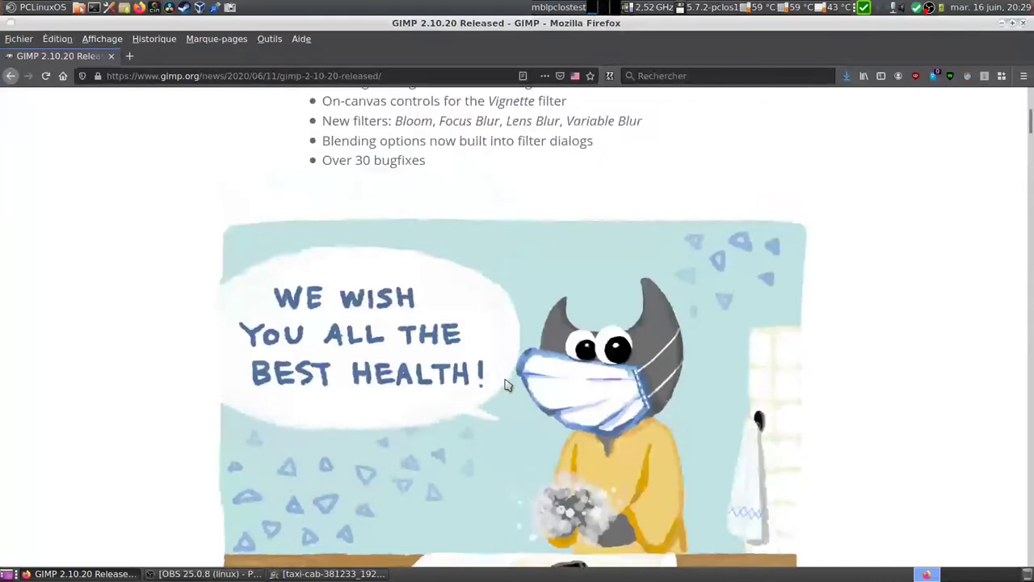
pyautogui.scroll(5, 508, 386)
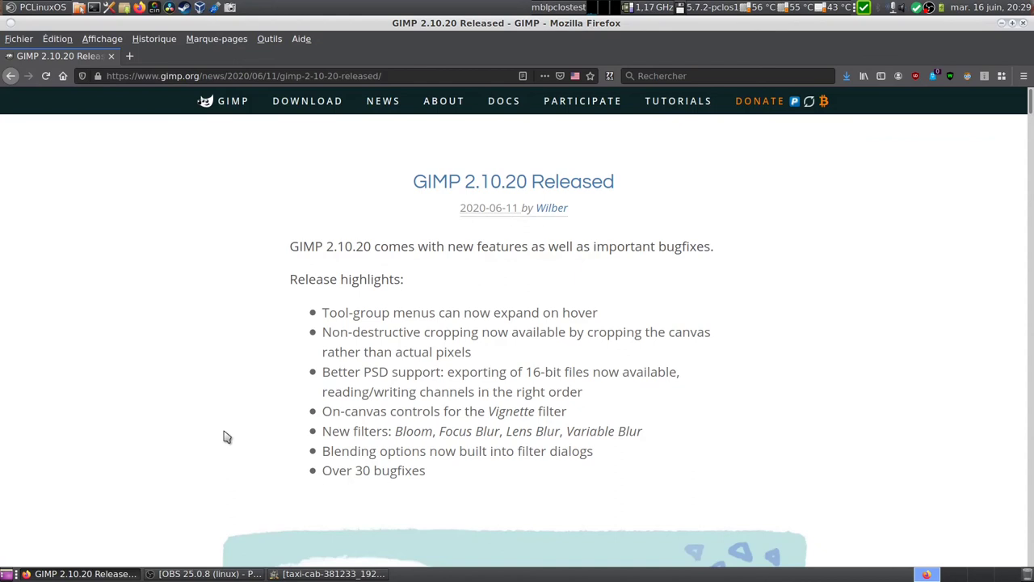
pyautogui.scroll(-3, 224, 437)
pyautogui.scroll(-4, 207, 444)
pyautogui.scroll(-2, 203, 441)
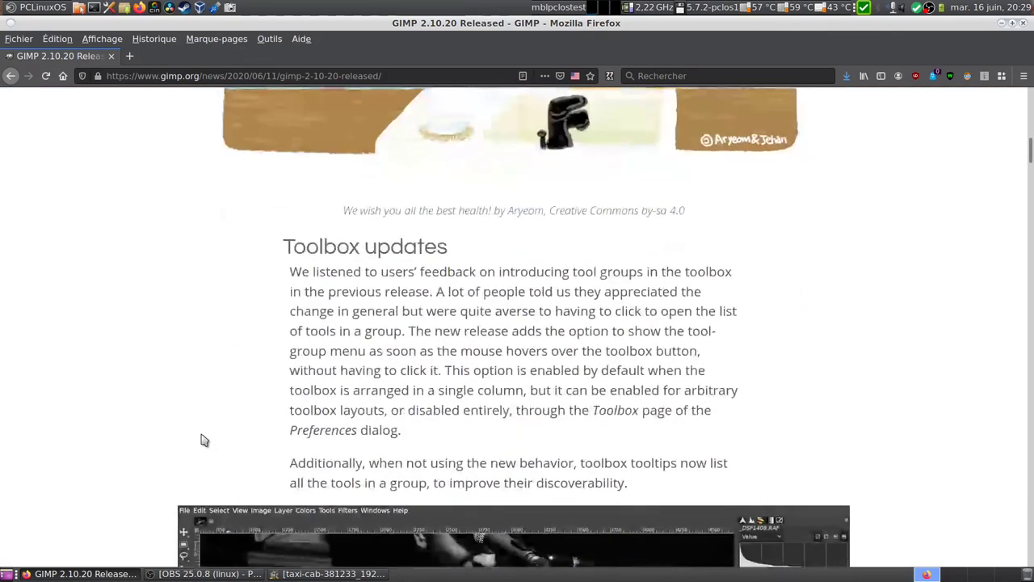
pyautogui.scroll(-4, 203, 441)
pyautogui.scroll(-1, 194, 439)
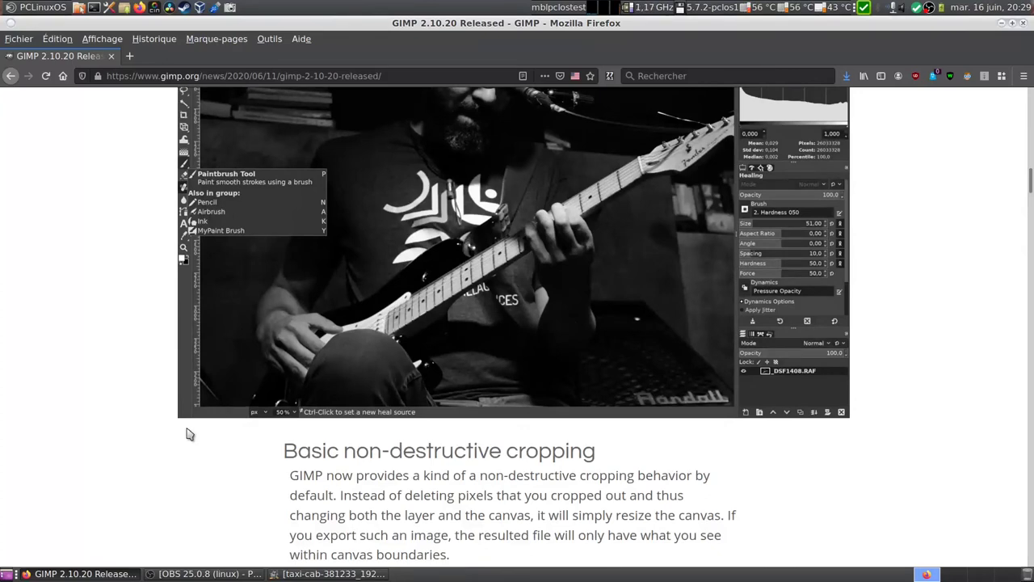
pyautogui.scroll(-1, 186, 435)
pyautogui.scroll(-1, 186, 433)
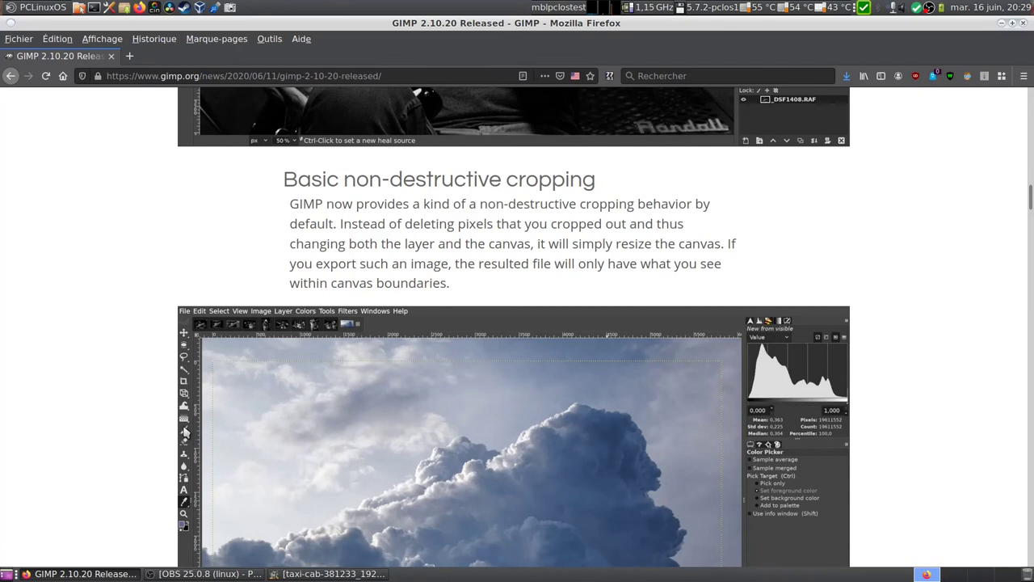
pyautogui.scroll(-1, 186, 432)
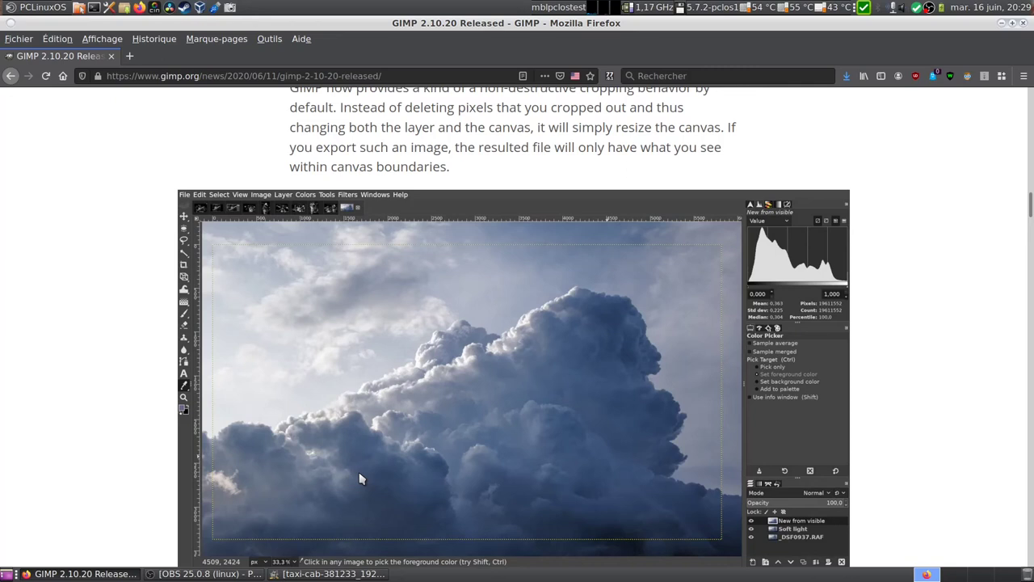
pyautogui.scroll(-5, 373, 444)
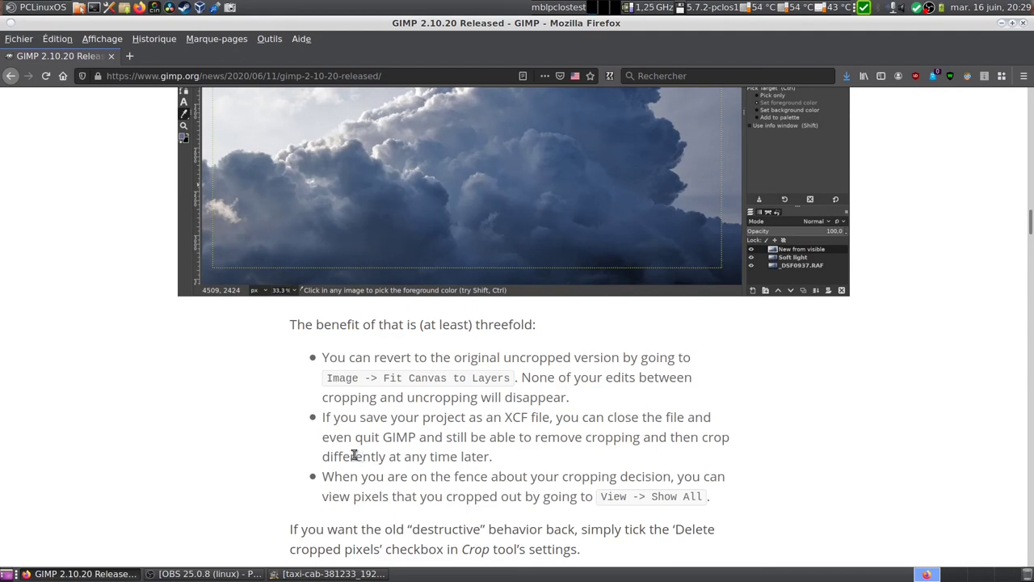
pyautogui.scroll(-4, 339, 457)
pyautogui.scroll(6, 225, 436)
pyautogui.scroll(6, 214, 396)
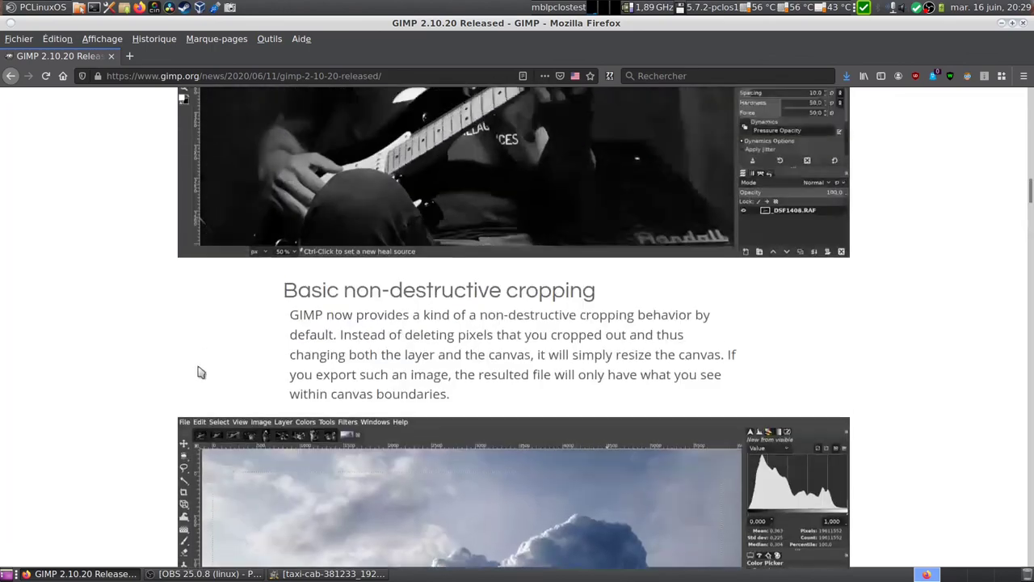
pyautogui.scroll(6, 201, 371)
pyautogui.scroll(5, 198, 330)
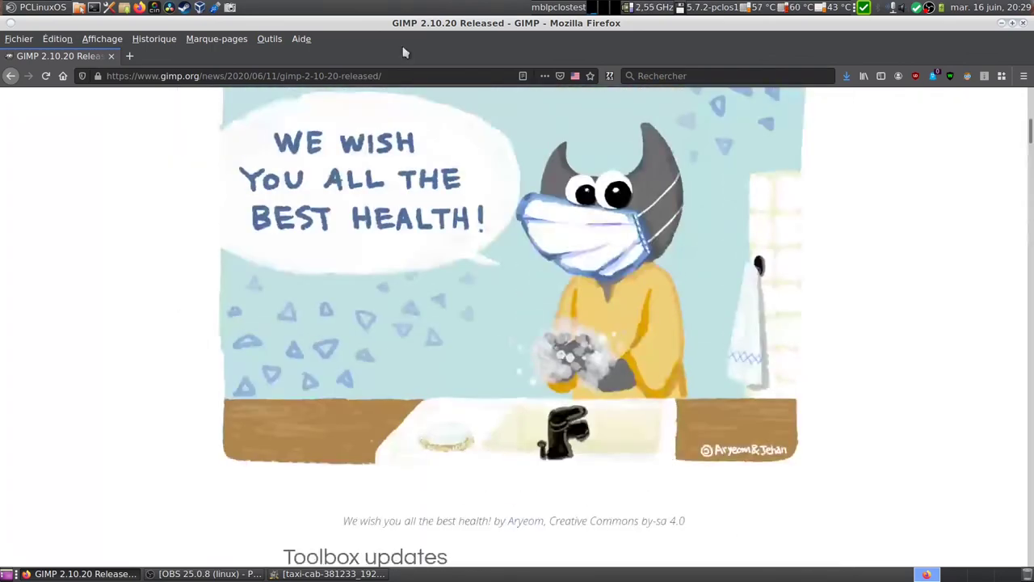
# Check the About GIMP dialog shows version 2.10.20, close it, and minimise GIMP
pyautogui.click(1000, 23)
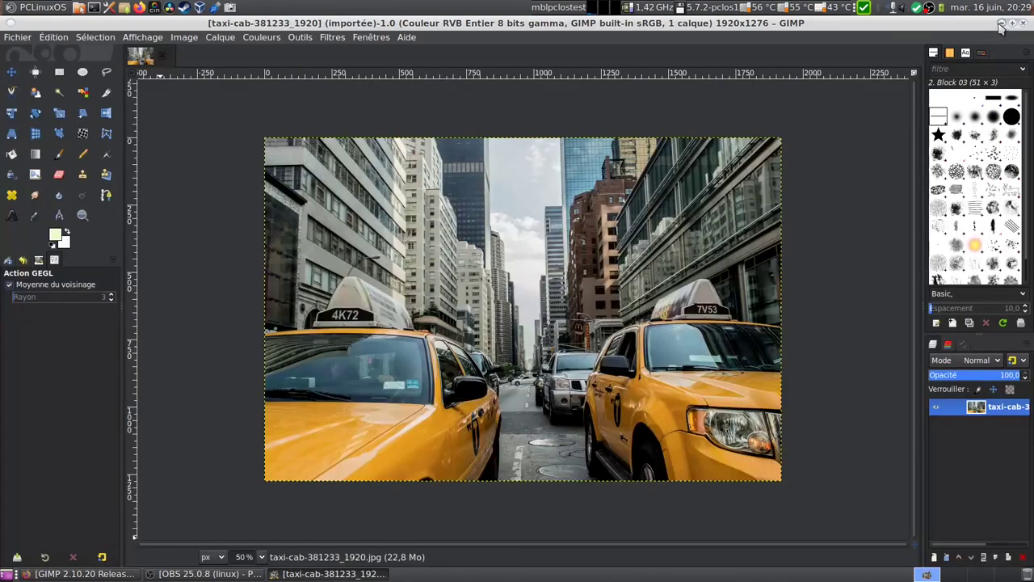
pyautogui.click(406, 37)
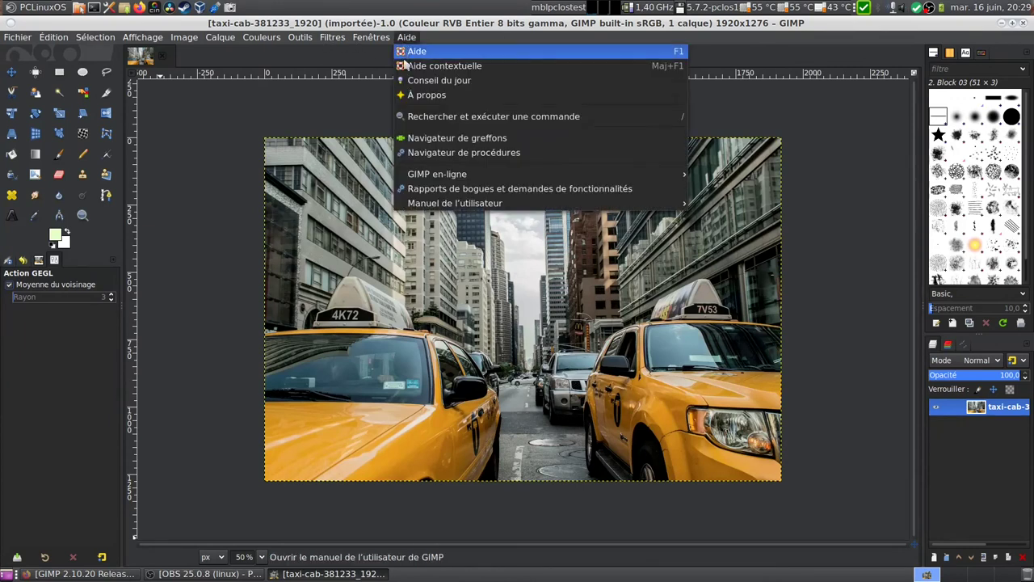
pyautogui.click(456, 96)
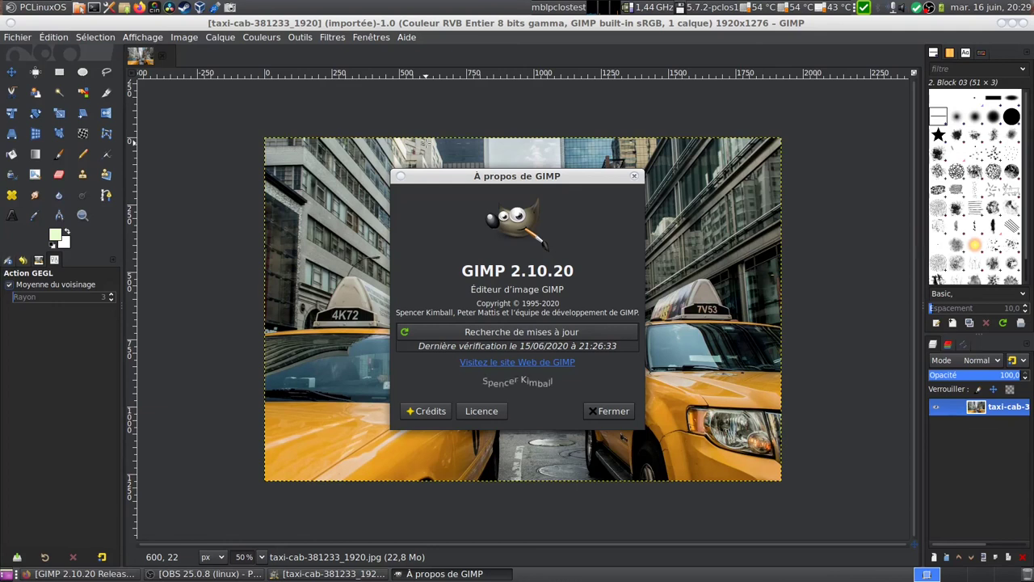
pyautogui.click(612, 410)
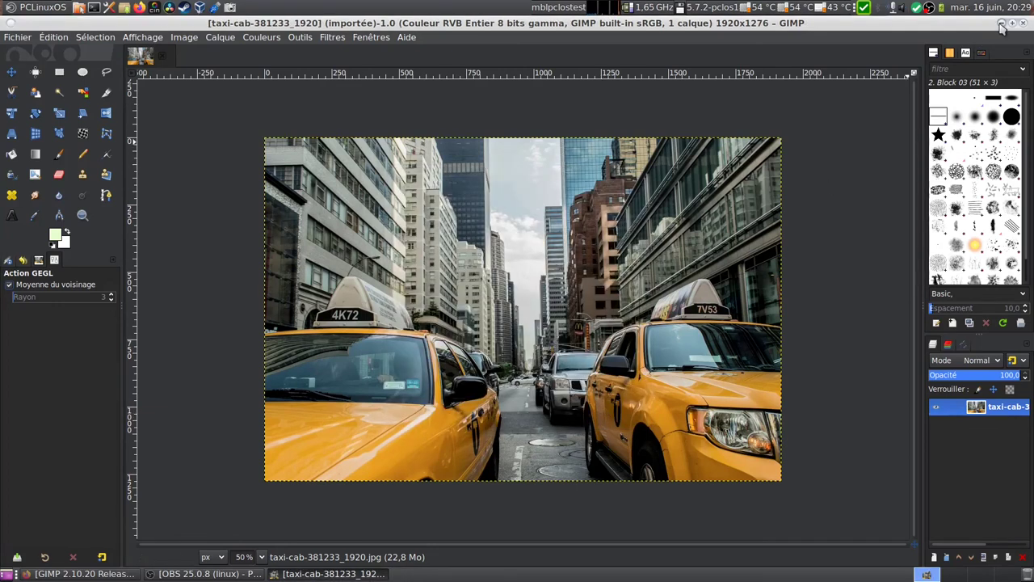
pyautogui.click(999, 23)
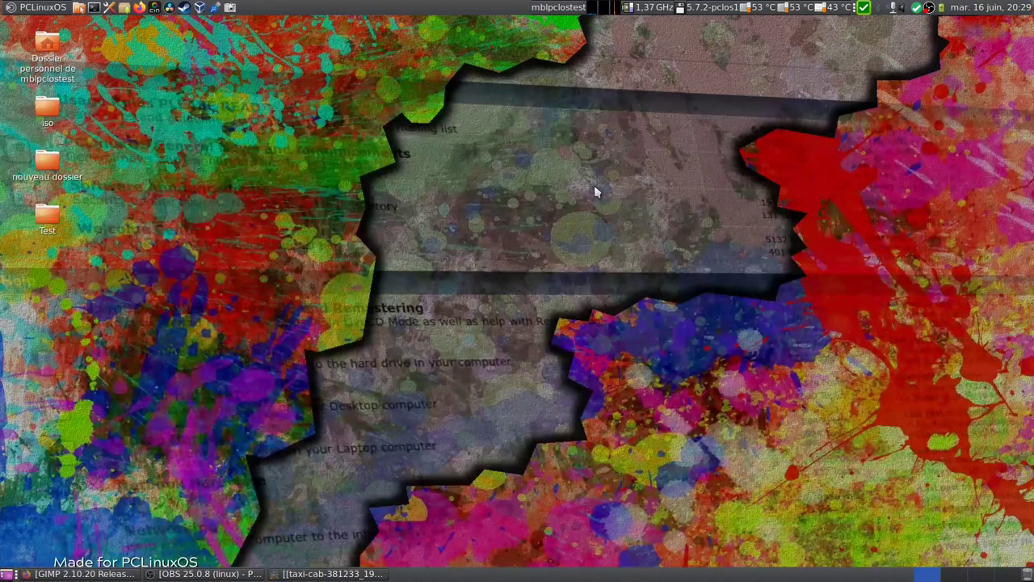